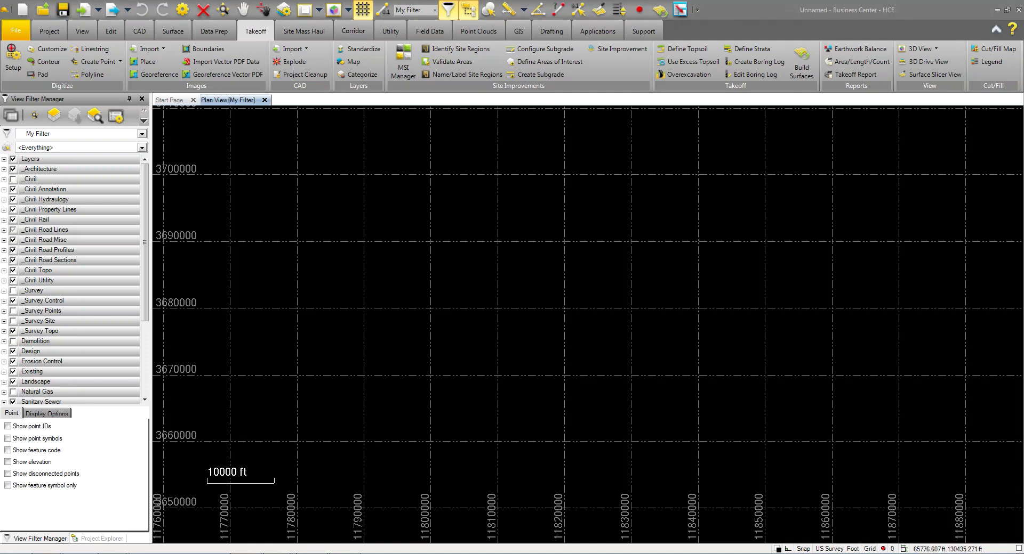
# Switch to Civil 3D Project.dwg in Civil 3D and examine the road corridors around their intersection
pyautogui.moveTo(277, 551)
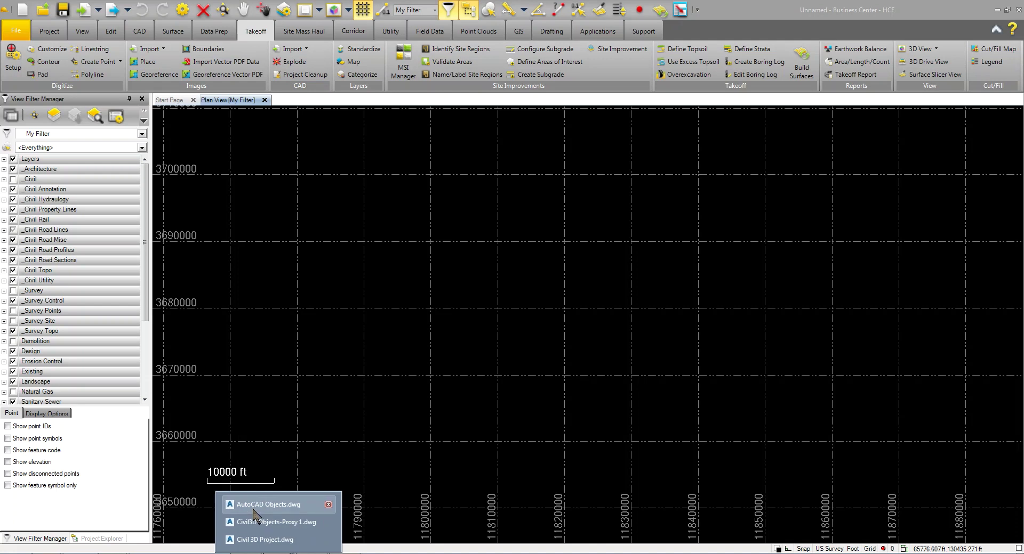
pyautogui.click(264, 540)
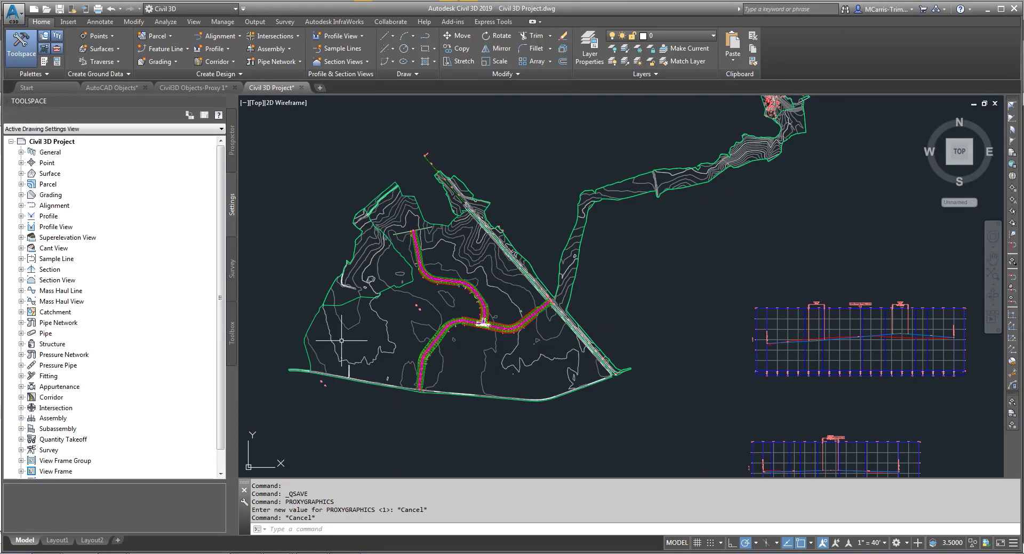
pyautogui.moveTo(341, 340)
pyautogui.scroll(9, 486, 330)
pyautogui.scroll(-3, 473, 276)
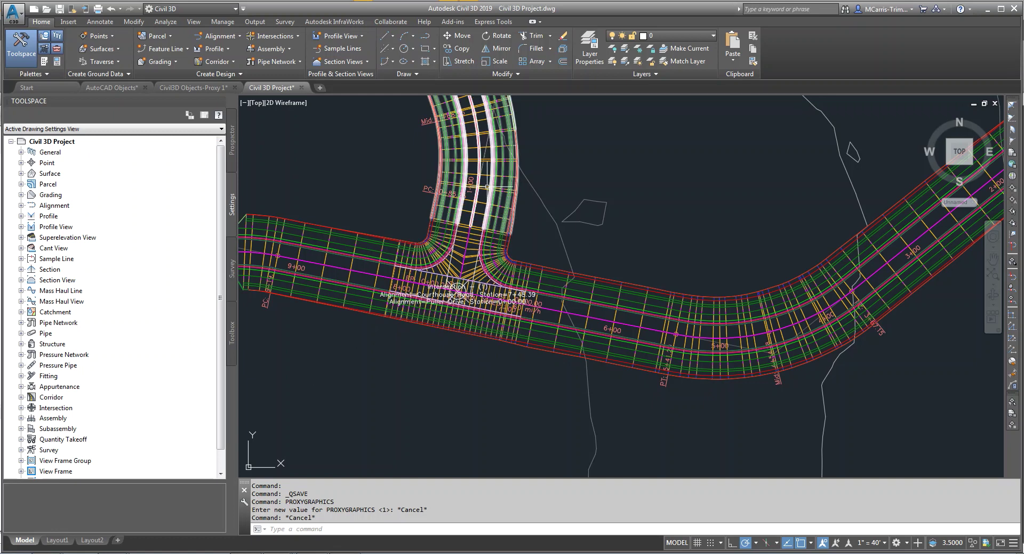
pyautogui.scroll(-8, 480, 275)
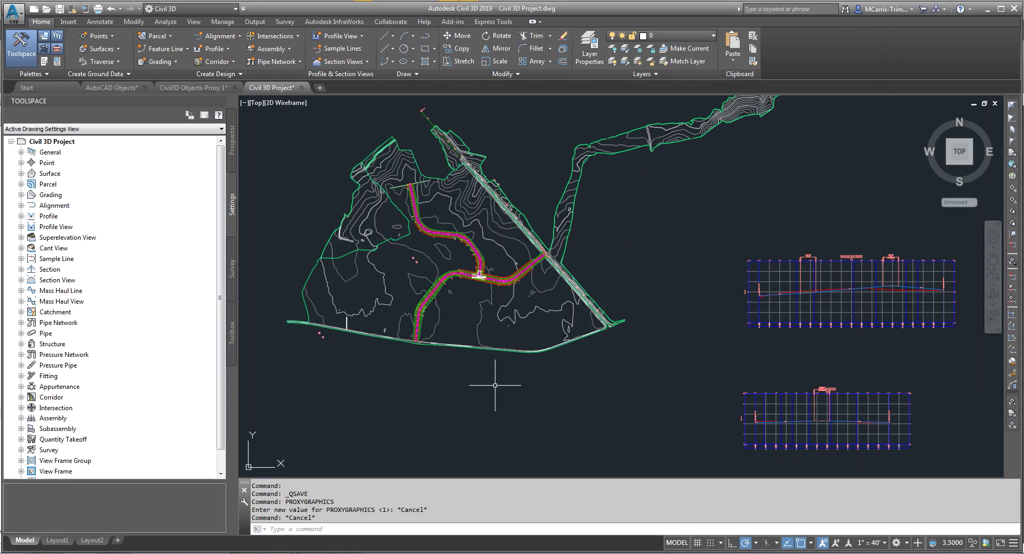
# Query the PROXYGRAPHICS variable and list the drawing's General multipurpose styles in the settings tree
pyautogui.write('PROXYGRAPHICS')
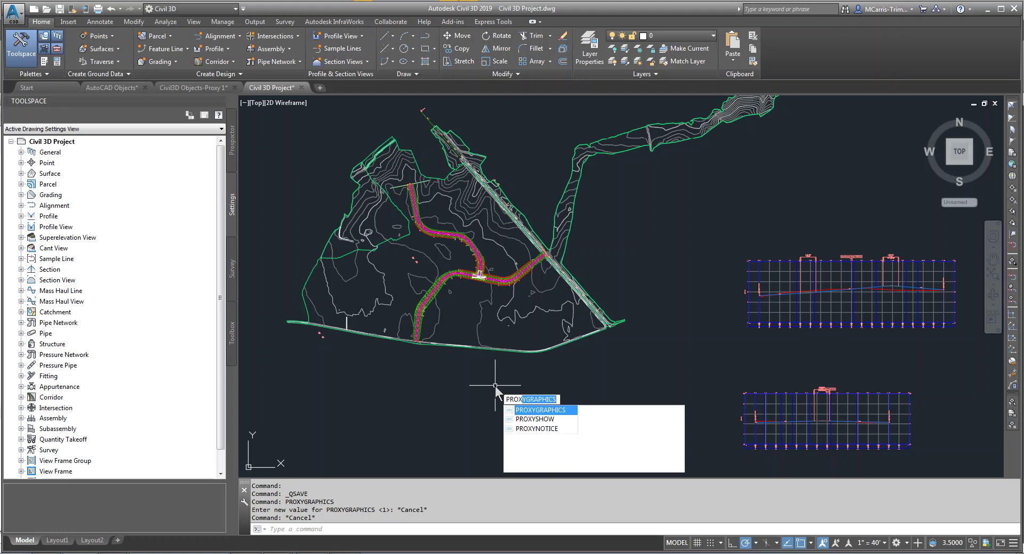
pyautogui.press('Return')
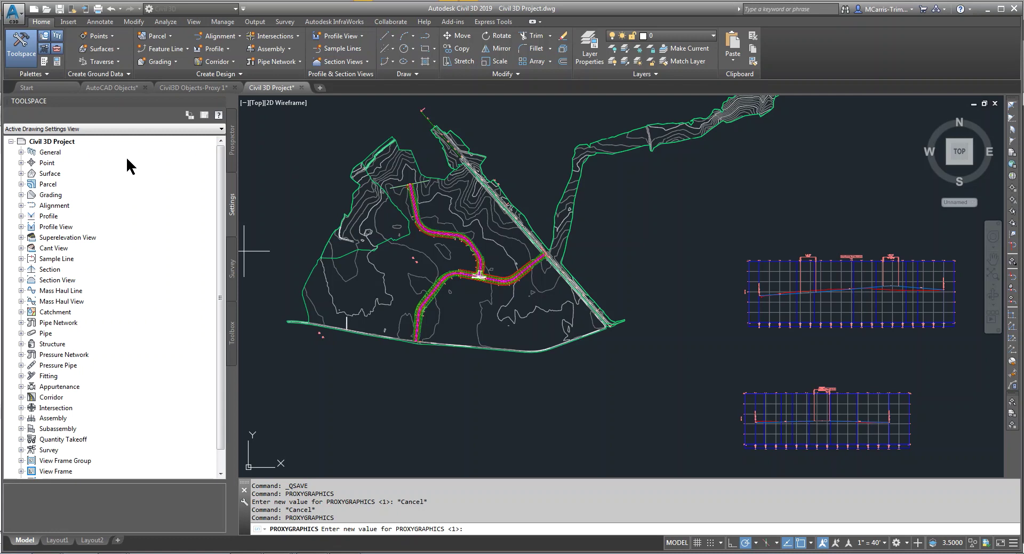
pyautogui.click(20, 152)
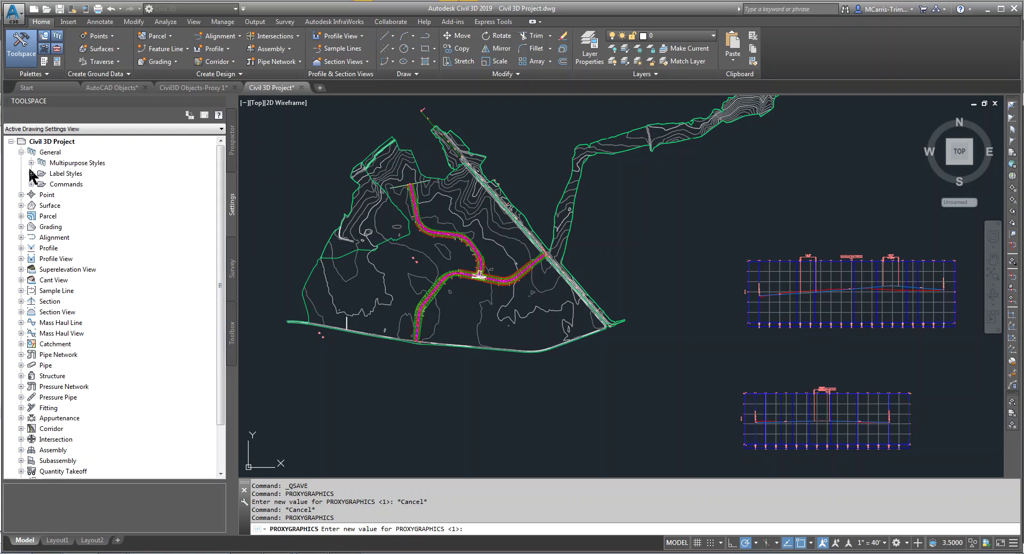
pyautogui.click(31, 163)
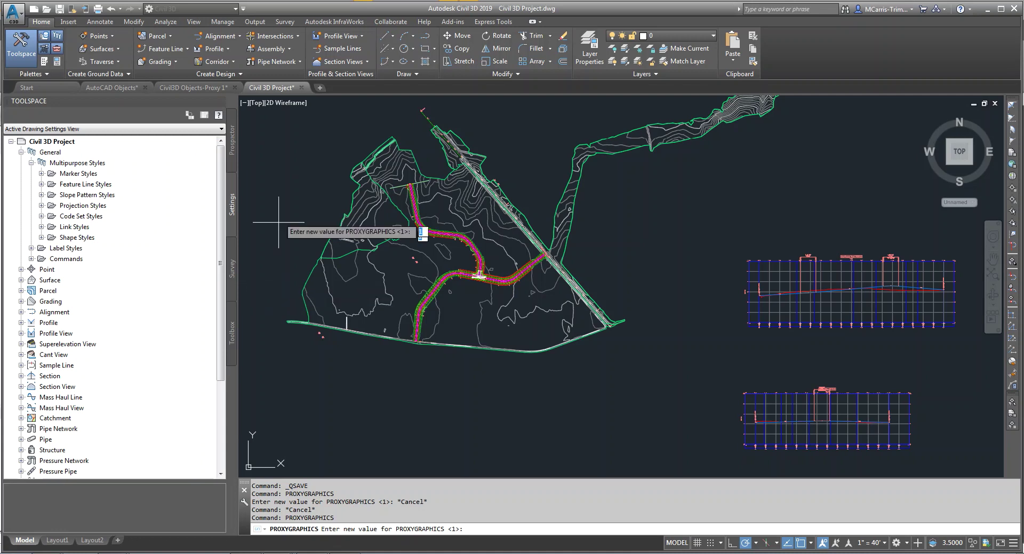
# Close the Civil 3D Project drawing, saving its changes, and dismiss the mail notification
pyautogui.click(300, 88)
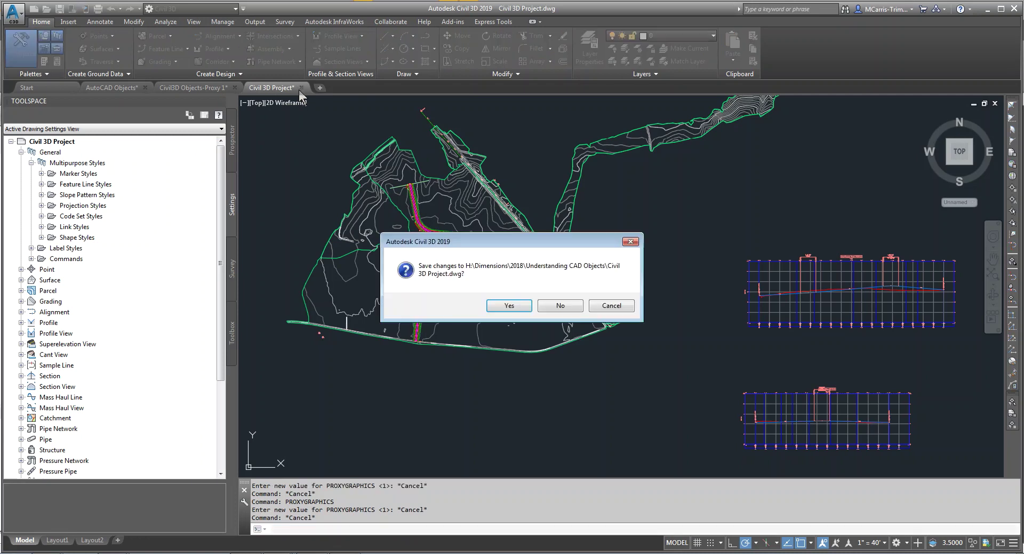
pyautogui.click(508, 306)
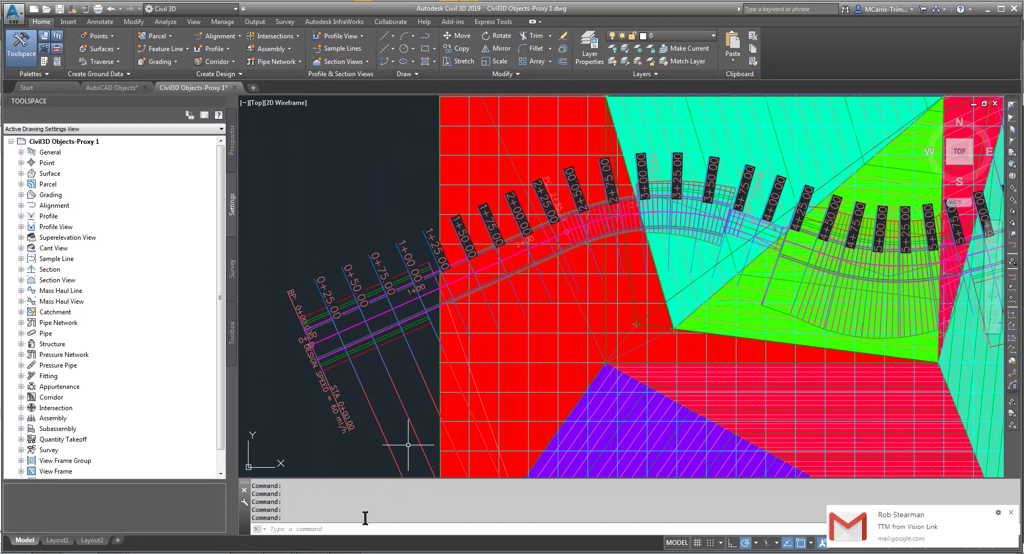
pyautogui.click(1010, 512)
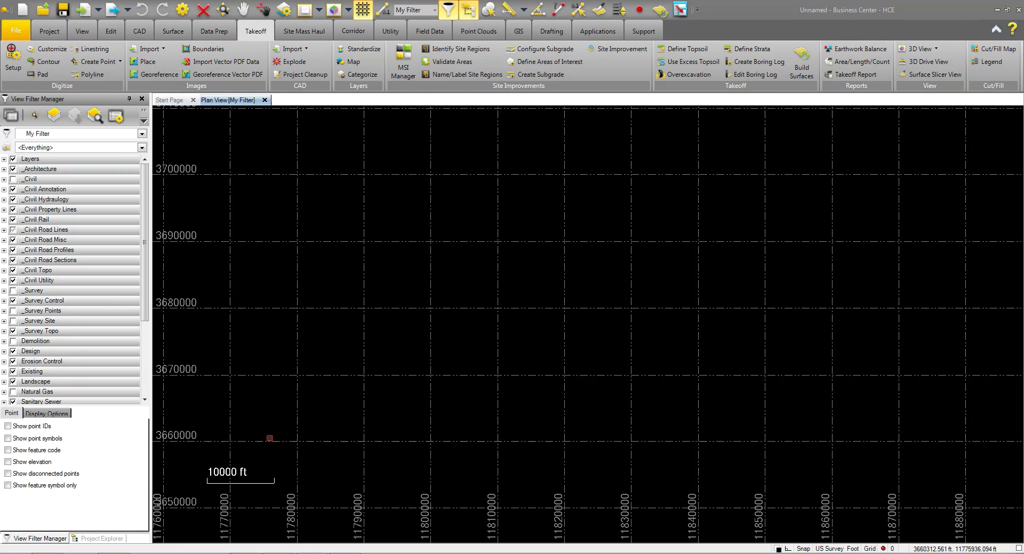
# Import Civil 3D Project.dwg from the Understanding CAD Objects folder into Business Center, skipping the import summary
pyautogui.hotkey('alt', 'Tab')
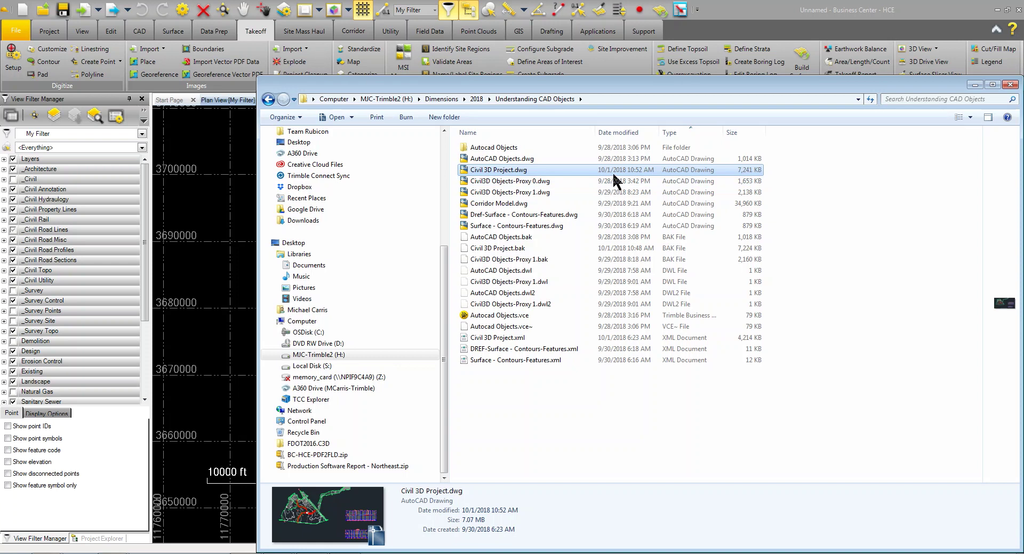
pyautogui.moveTo(476, 176); pyautogui.dragTo(235, 216)
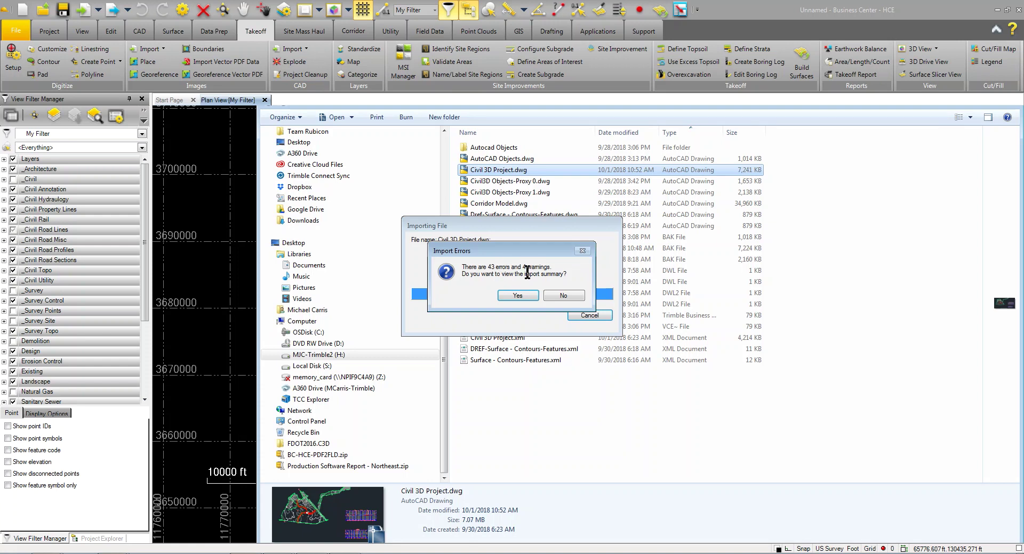
pyautogui.click(563, 296)
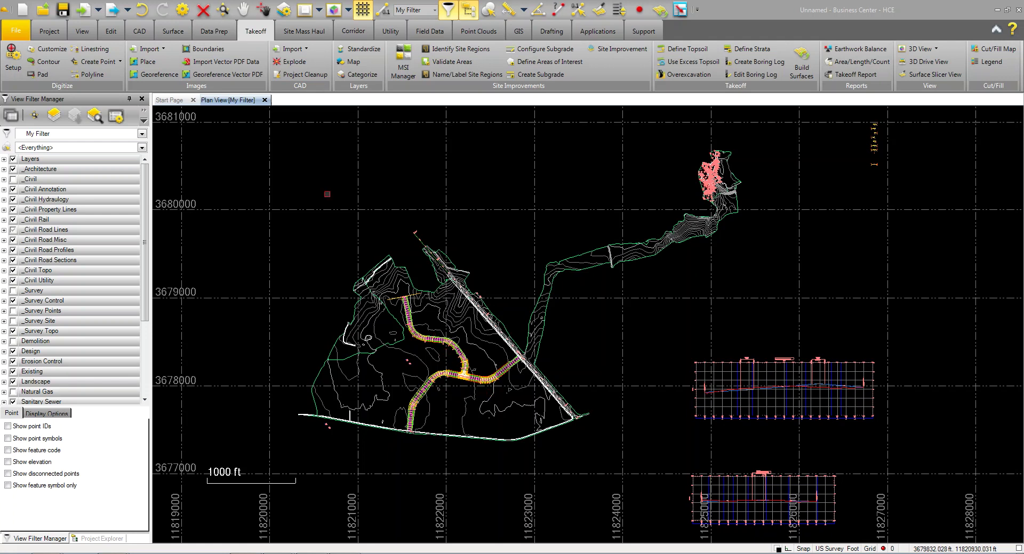
# Open a 3D view of the imported data and examine the corridor lines and cross-section links at the road intersection
pyautogui.click(334, 10)
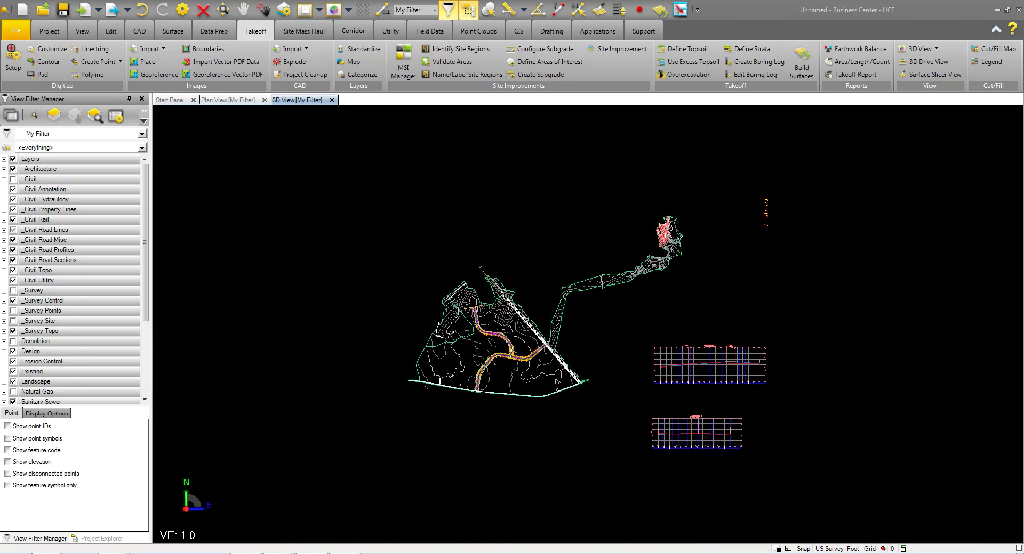
pyautogui.moveTo(503, 359); pyautogui.dragTo(536, 285, button='middle')
pyautogui.scroll(10, 496, 366)
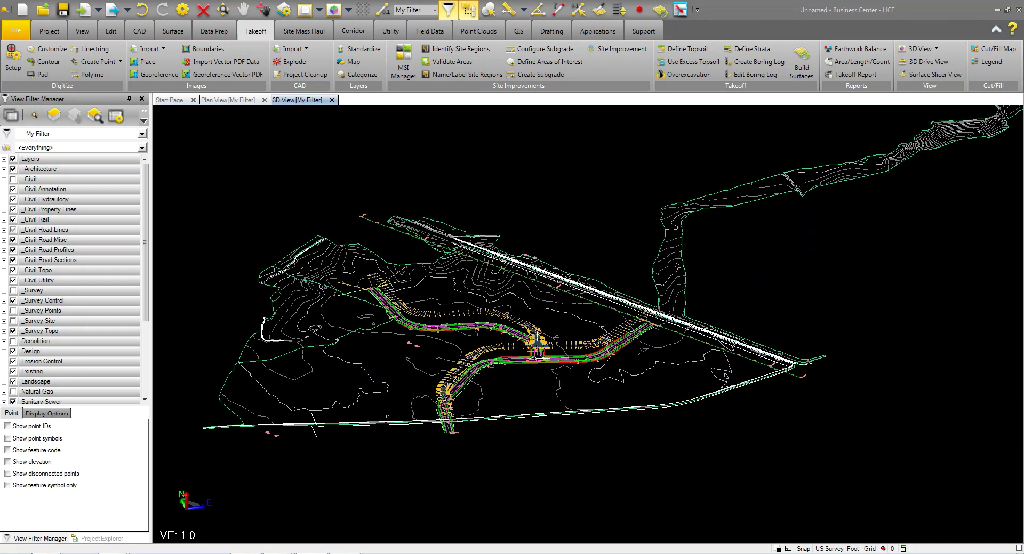
pyautogui.moveTo(530, 398); pyautogui.dragTo(609, 404, button='middle')
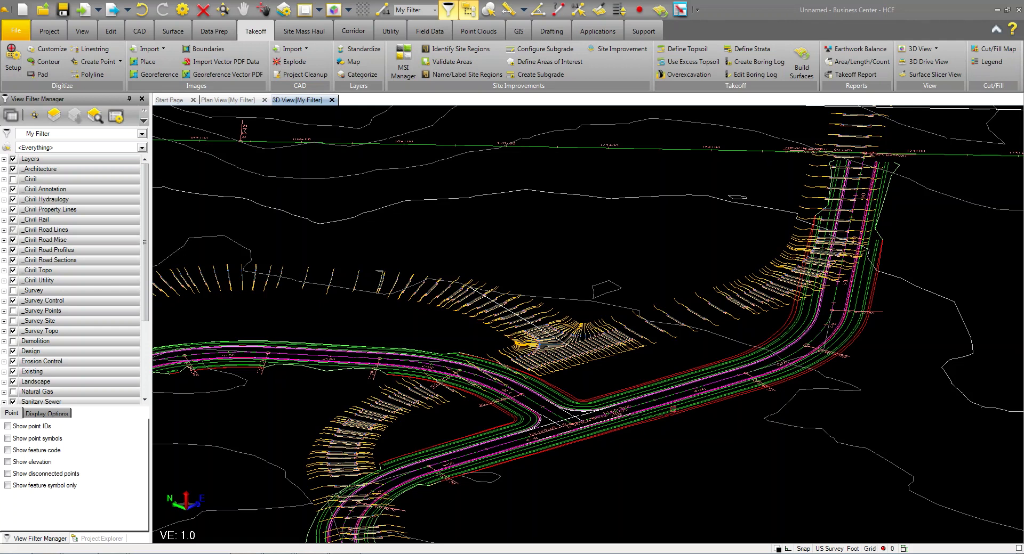
pyautogui.scroll(3, 616, 387)
pyautogui.moveTo(728, 332); pyautogui.dragTo(614, 293, button='middle')
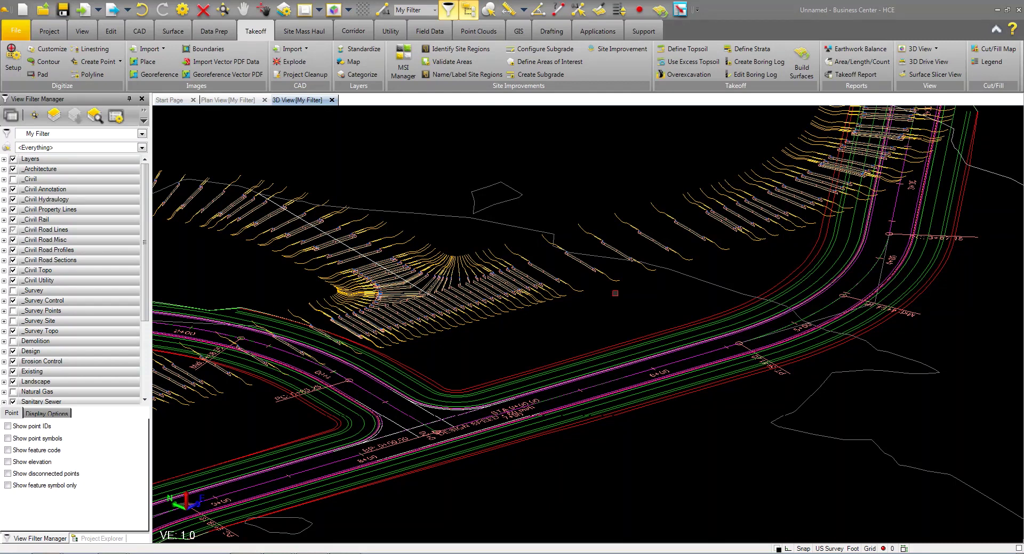
# Start Elevate Lines and select everything on layer C-ROAD-CTOP as the intersecting lines
pyautogui.click(214, 33)
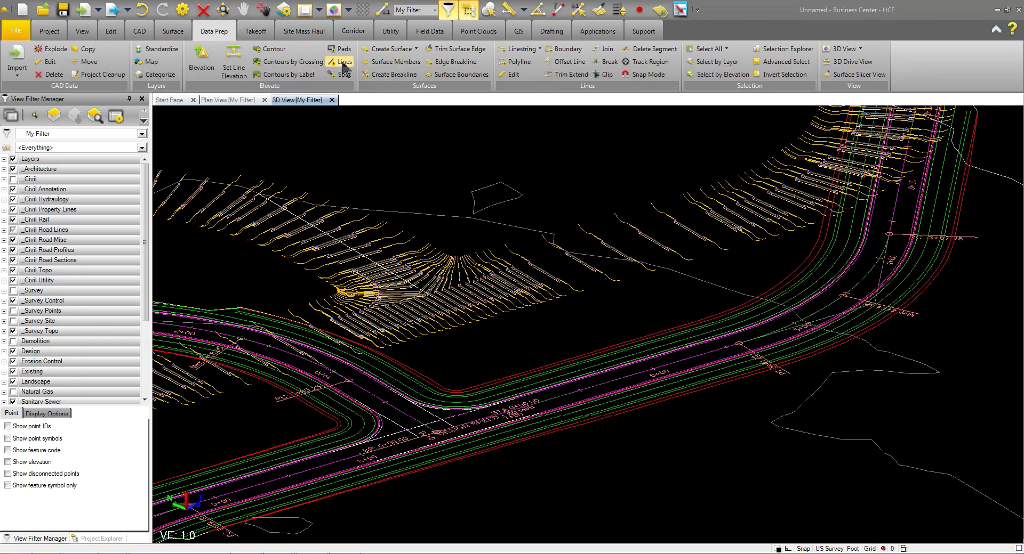
pyautogui.click(341, 62)
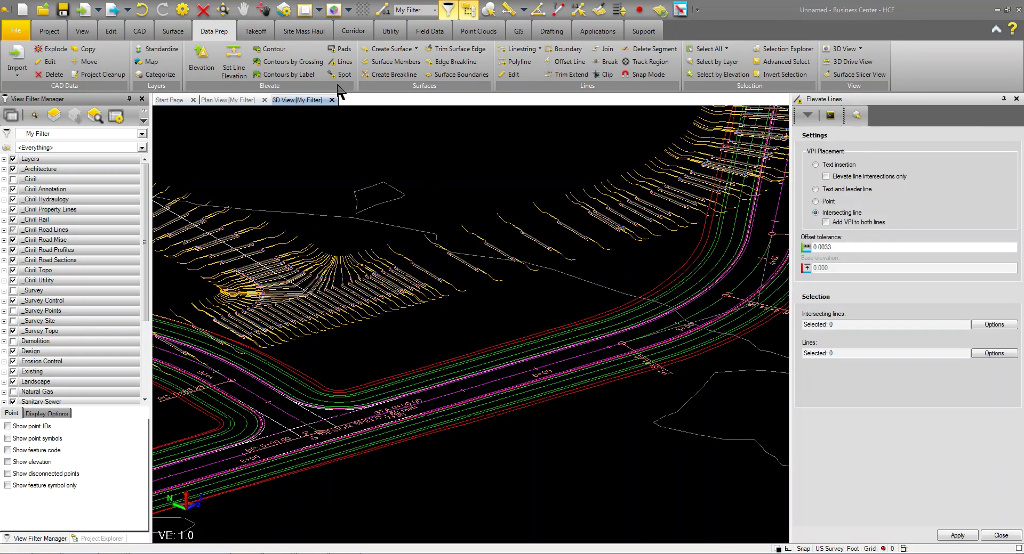
pyautogui.click(983, 325)
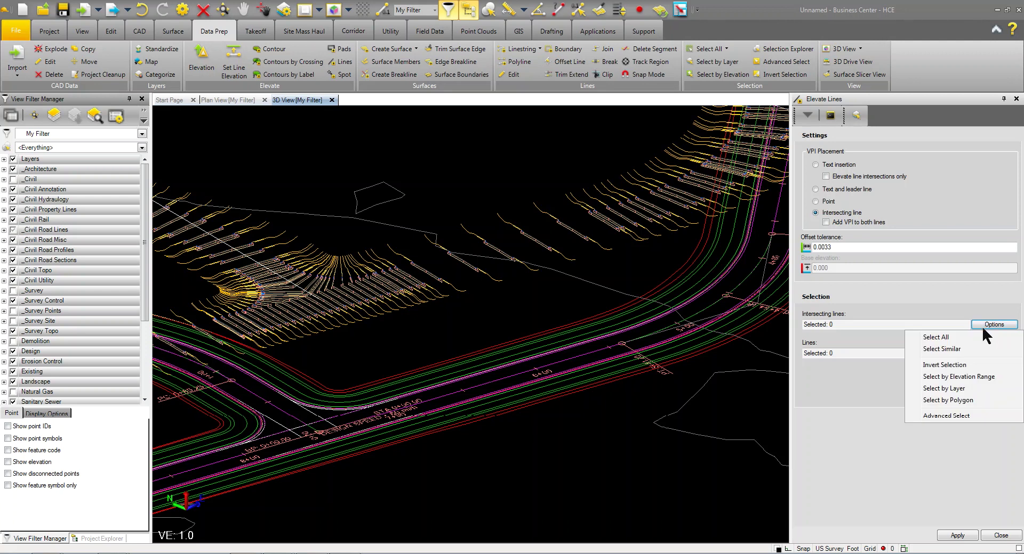
pyautogui.click(954, 392)
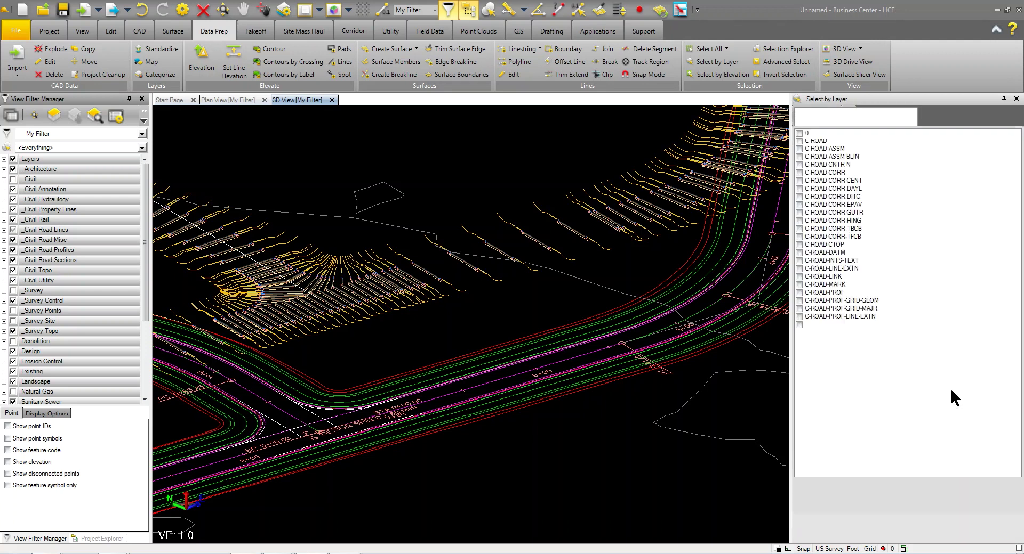
pyautogui.click(800, 246)
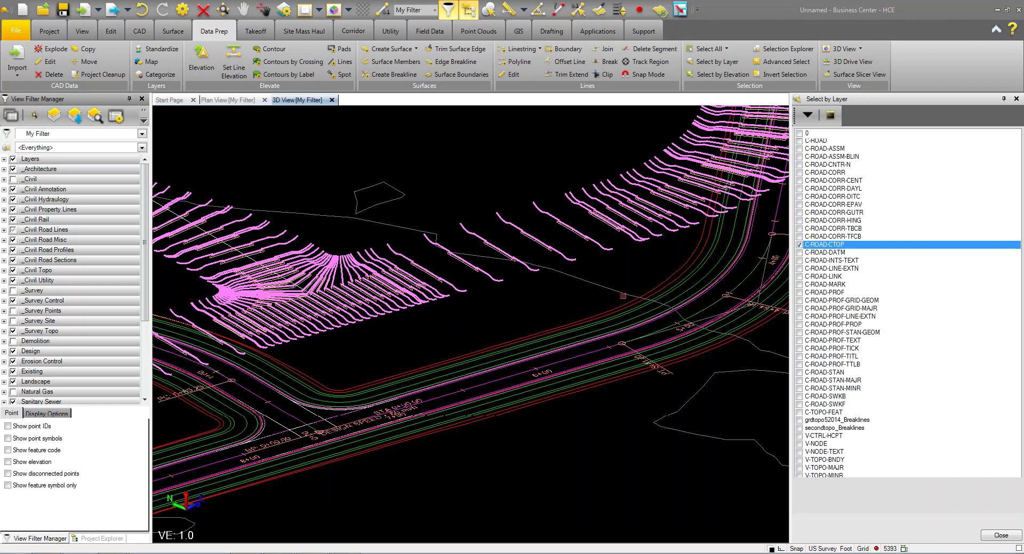
pyautogui.click(1000, 535)
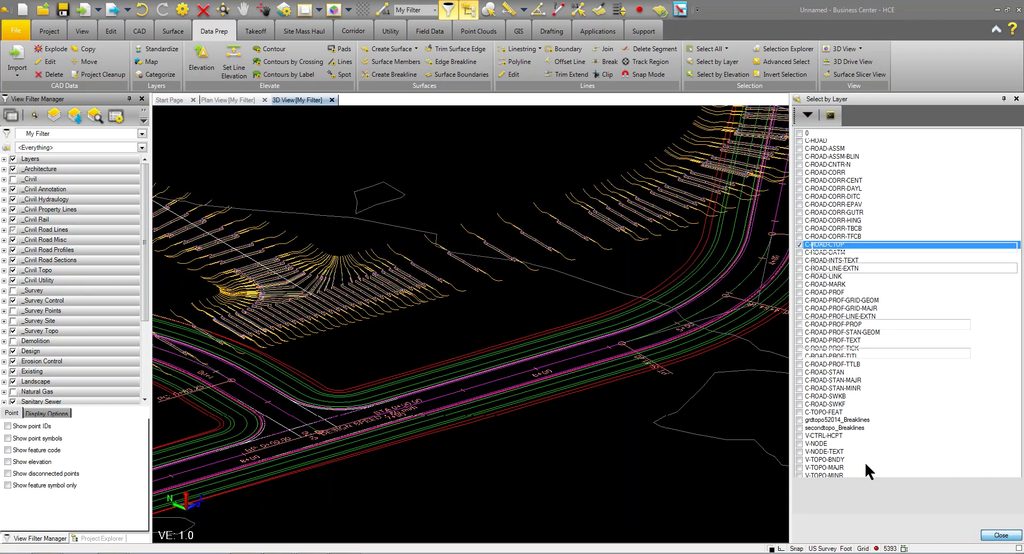
# Choose the lines to elevate by layer, using C-ROAD-CORR layers CENT, DAYL, DITC, EPAV, GUTR, HING, TBCB and TFCB
pyautogui.click(979, 353)
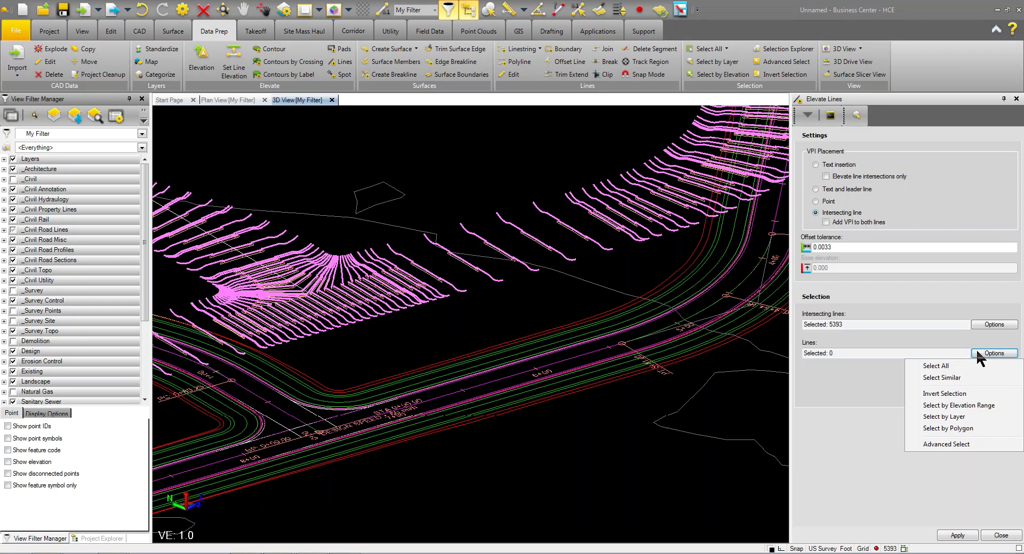
pyautogui.click(948, 418)
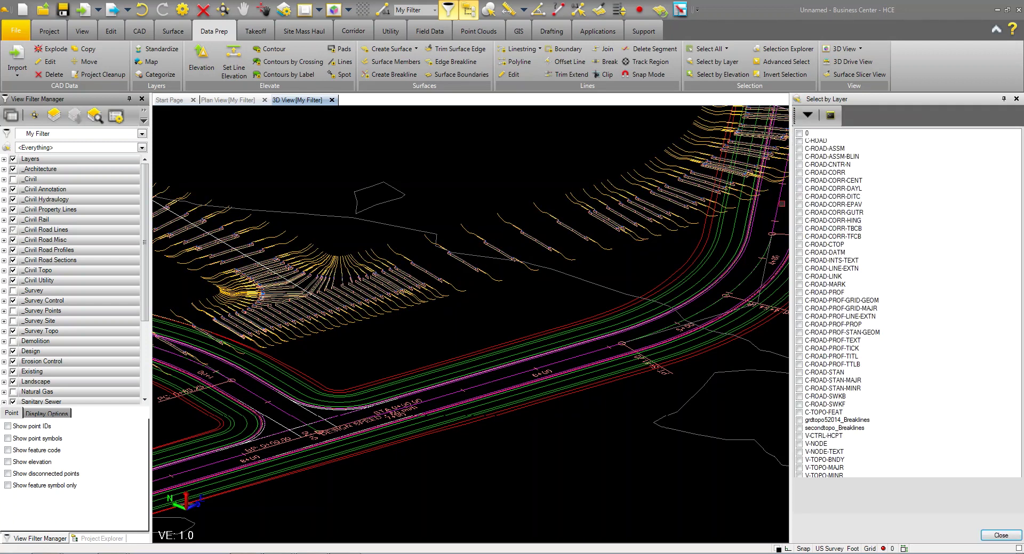
pyautogui.click(799, 180)
pyautogui.click(803, 189)
pyautogui.click(799, 196)
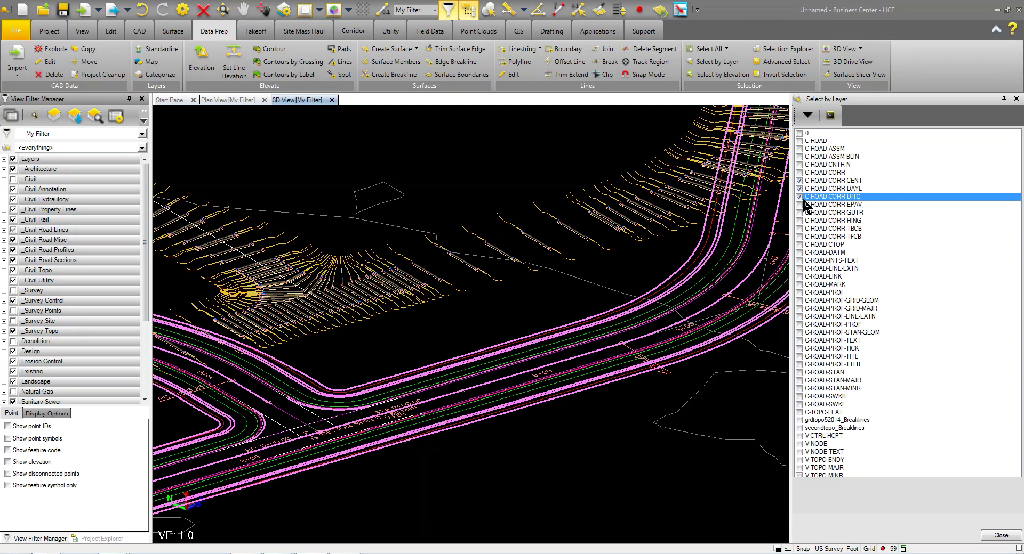
pyautogui.click(799, 205)
pyautogui.click(799, 212)
pyautogui.click(799, 221)
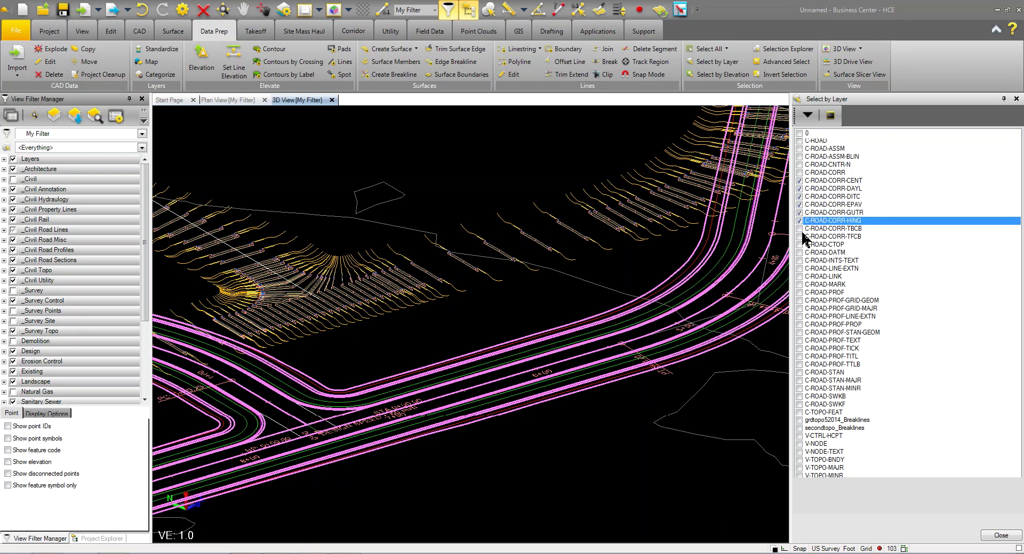
pyautogui.click(799, 228)
pyautogui.click(799, 237)
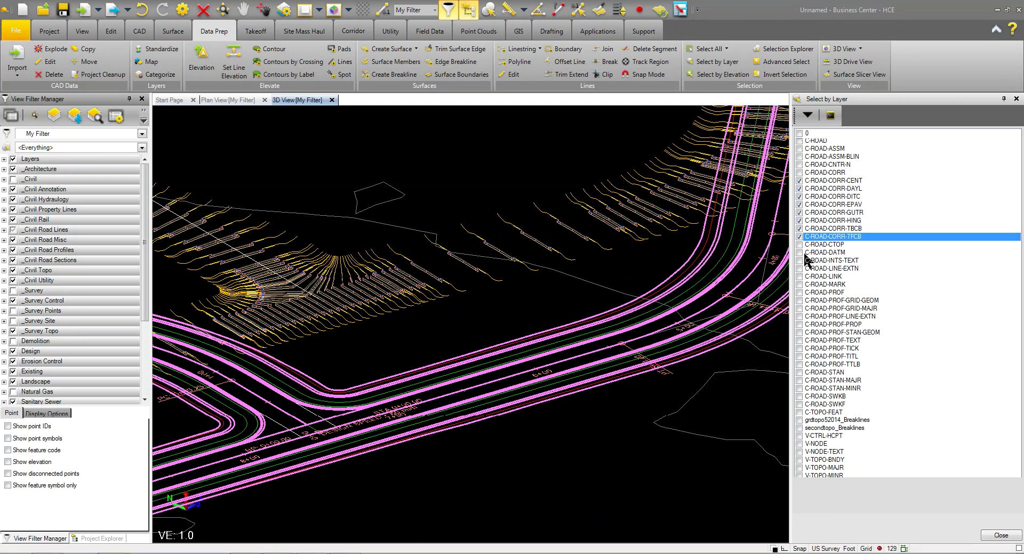
# Add layers C-ROAD-SWKB and C-ROAD-SWKF to the lines to elevate and finish the layer selection
pyautogui.click(799, 397)
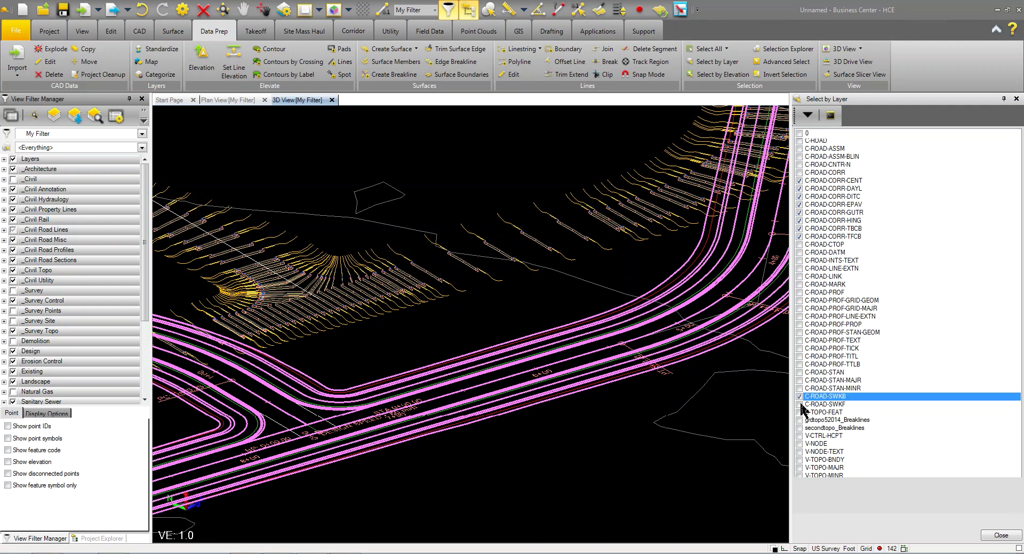
pyautogui.click(800, 404)
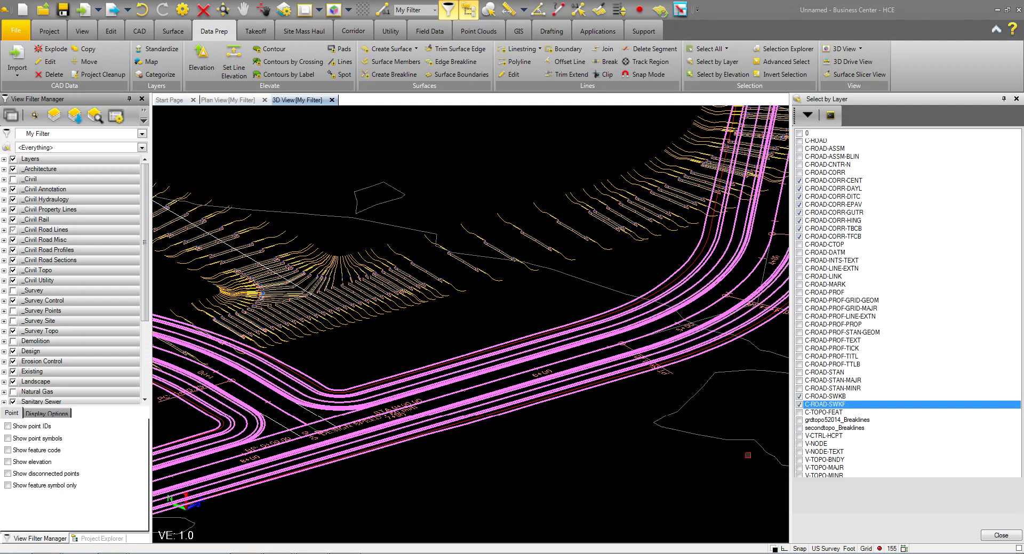
pyautogui.click(1001, 535)
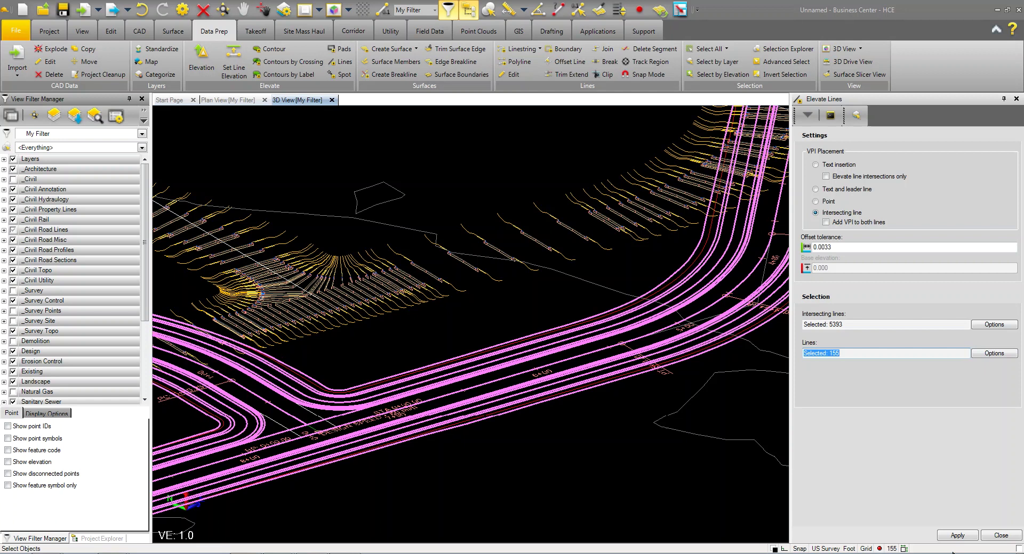
# Elevate the selected corridor lines from the intersecting lines, close the command and inspect the road in 3D
pyautogui.click(956, 535)
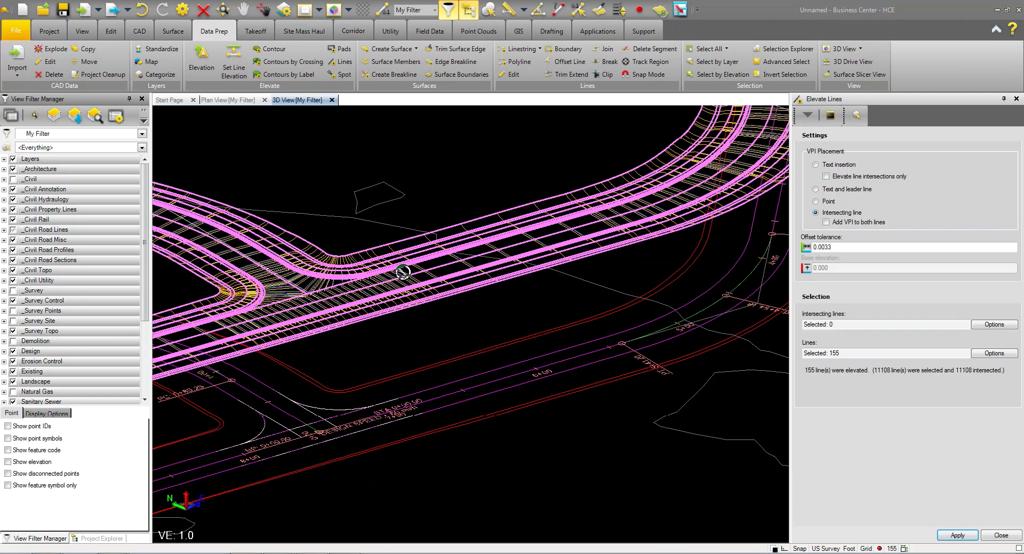
pyautogui.click(994, 536)
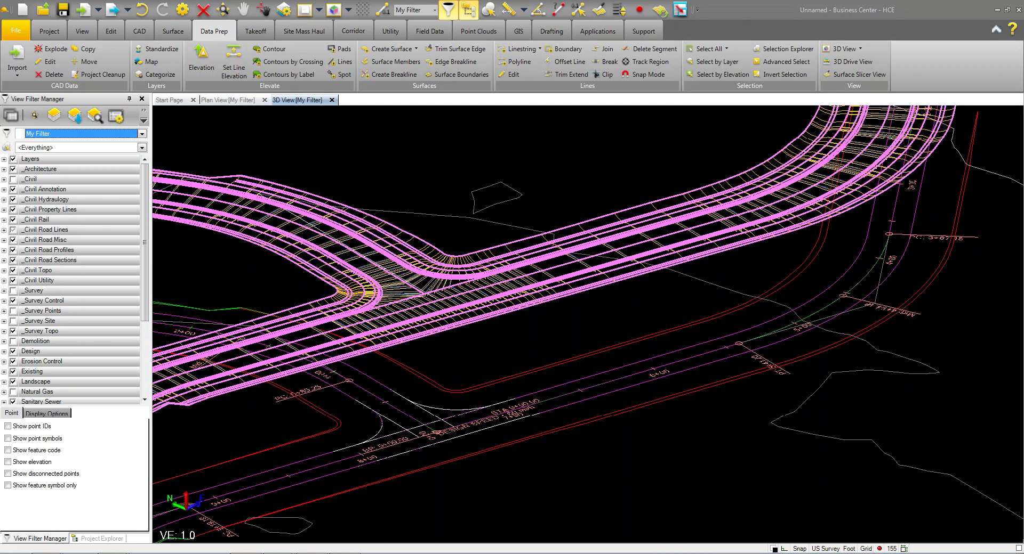
pyautogui.scroll(-3, 504, 393)
pyautogui.scroll(1, 520, 382)
pyautogui.moveTo(521, 382); pyautogui.dragTo(617, 365, button='middle')
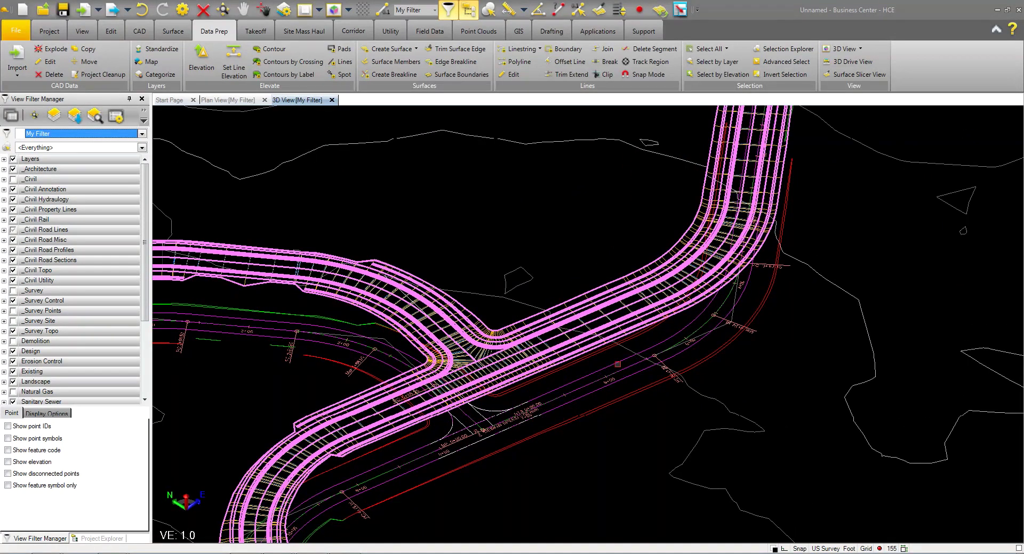
# Place the 3D view beside the plan view in a new vertical tab group and frame the roads in plan
pyautogui.scroll(-5, 604, 355)
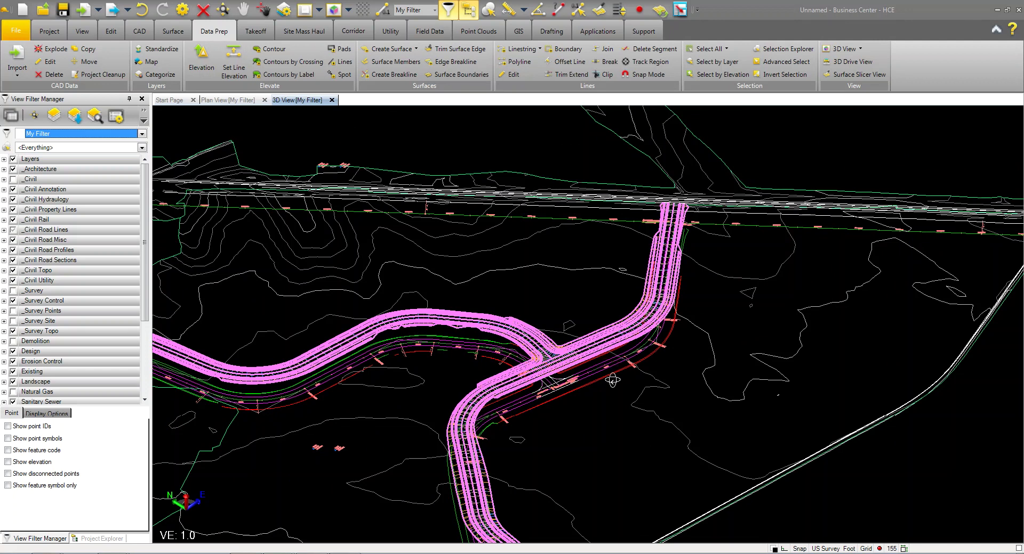
pyautogui.moveTo(600, 394); pyautogui.dragTo(570, 393, button='middle')
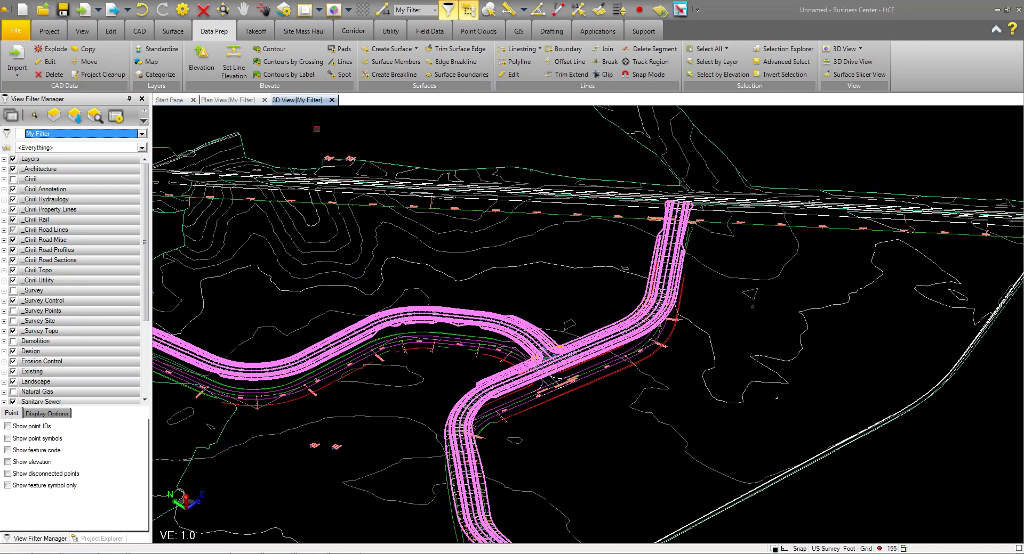
pyautogui.rightClick(294, 106)
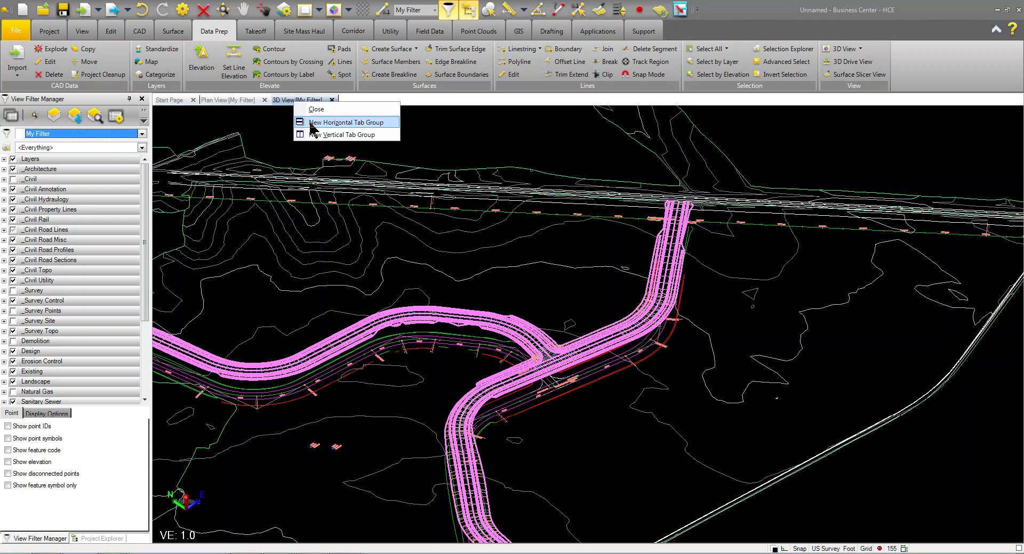
pyautogui.click(315, 133)
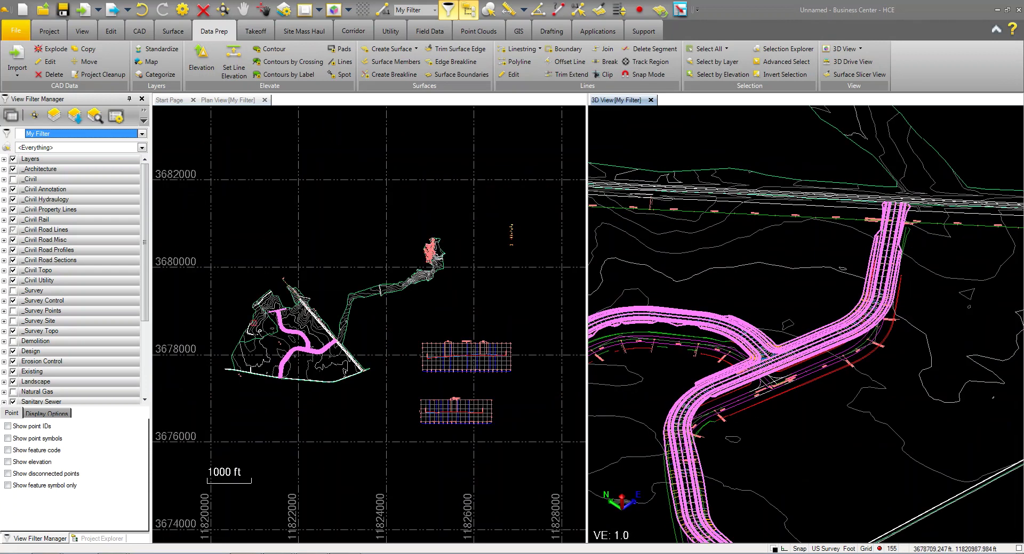
pyautogui.scroll(5, 282, 336)
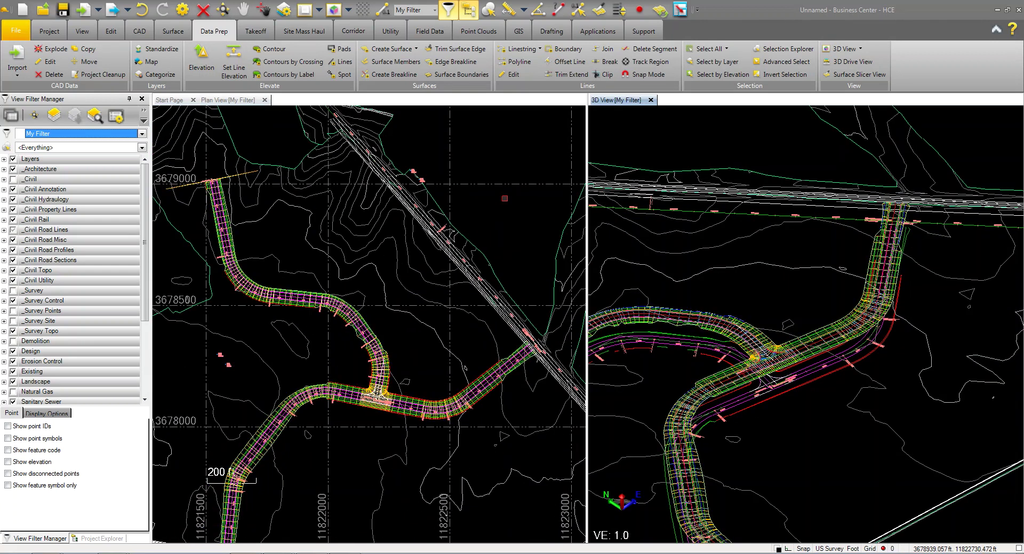
# Build the Finished design surface from the elevated corridor lines and inspect the road intersection in 3D
pyautogui.click(660, 11)
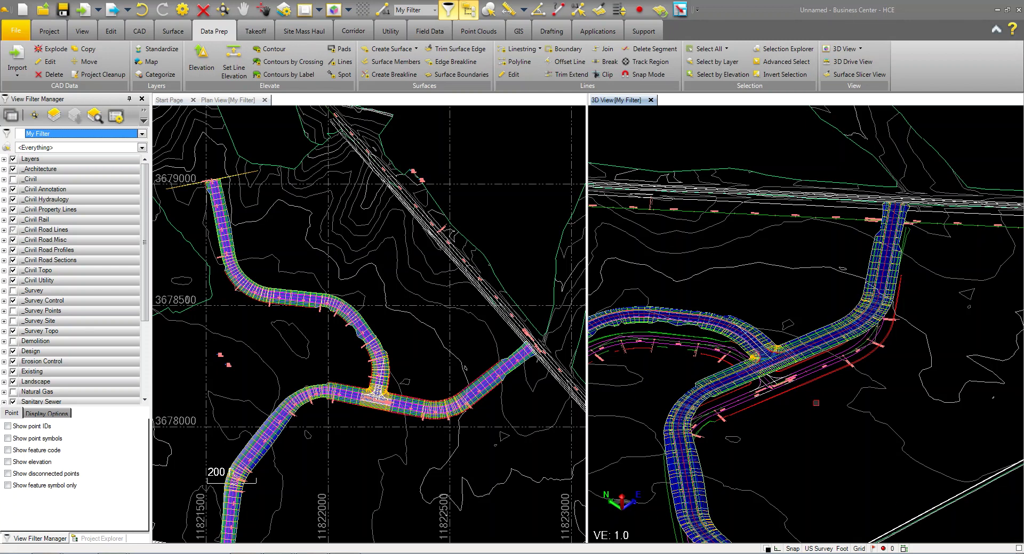
pyautogui.scroll(6, 778, 356)
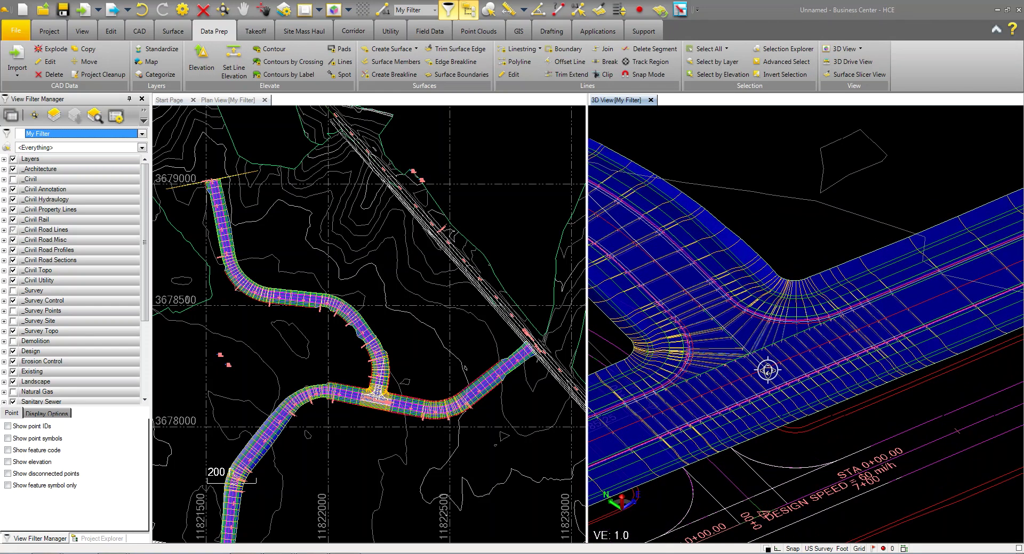
pyautogui.scroll(3, 796, 347)
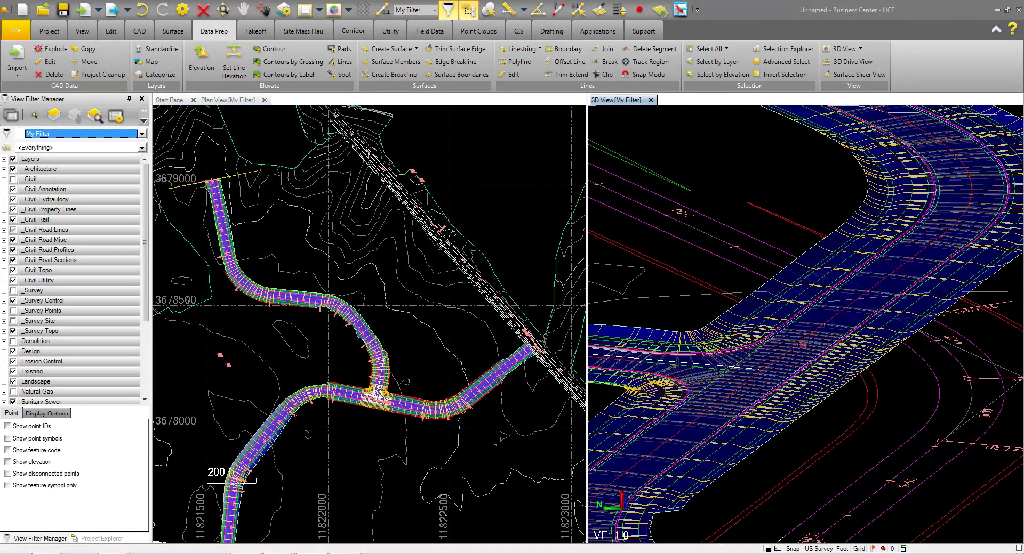
pyautogui.scroll(3, 796, 347)
pyautogui.scroll(4, 794, 364)
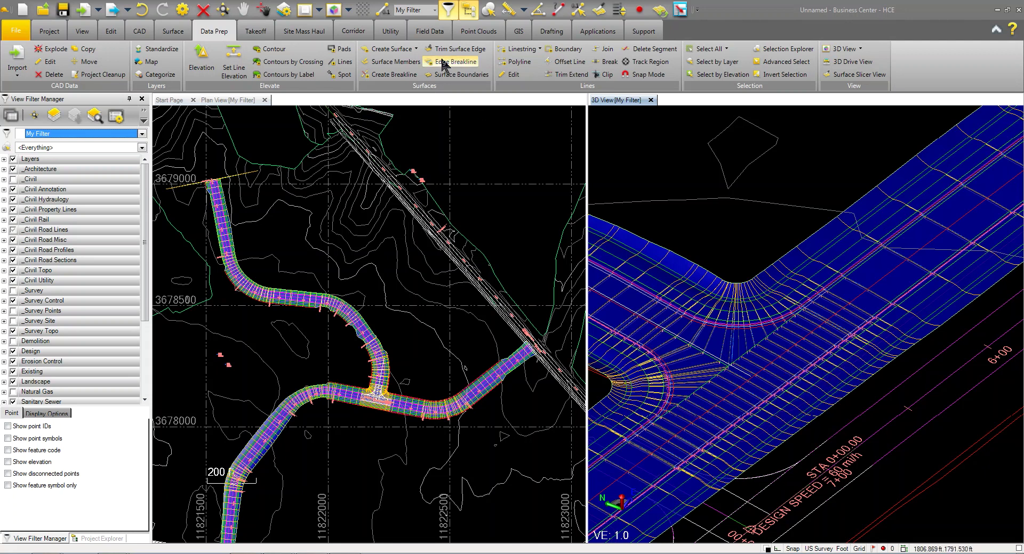
# Open a Surface Slicer view and slice the surface across the main road just west of the intersection
pyautogui.scroll(5, 343, 387)
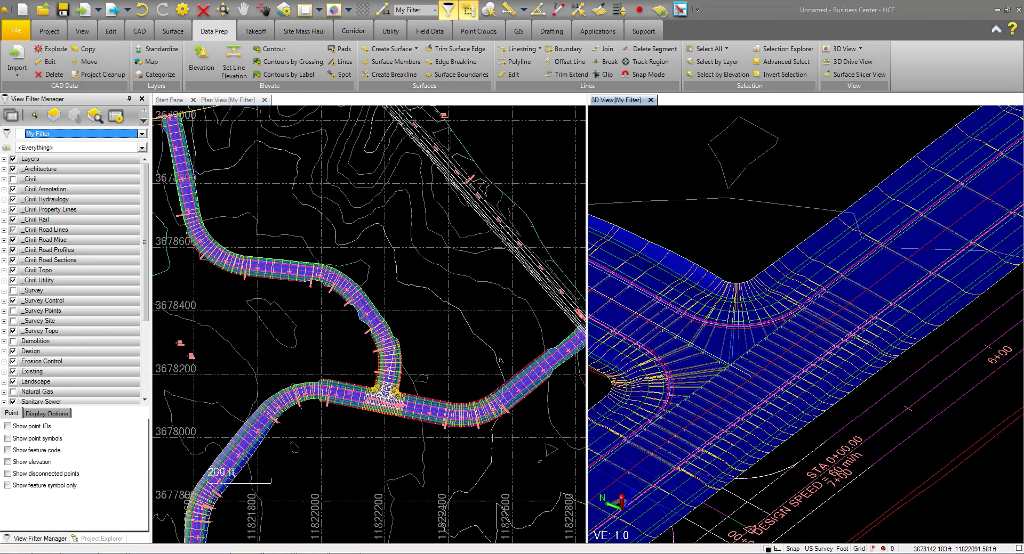
pyautogui.scroll(2, 343, 386)
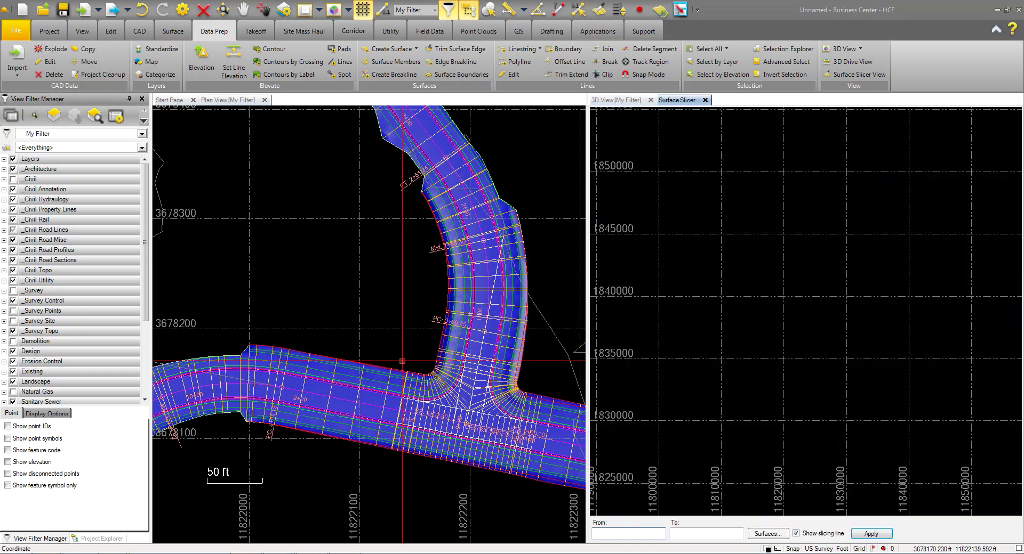
pyautogui.click(406, 371)
pyautogui.click(385, 480)
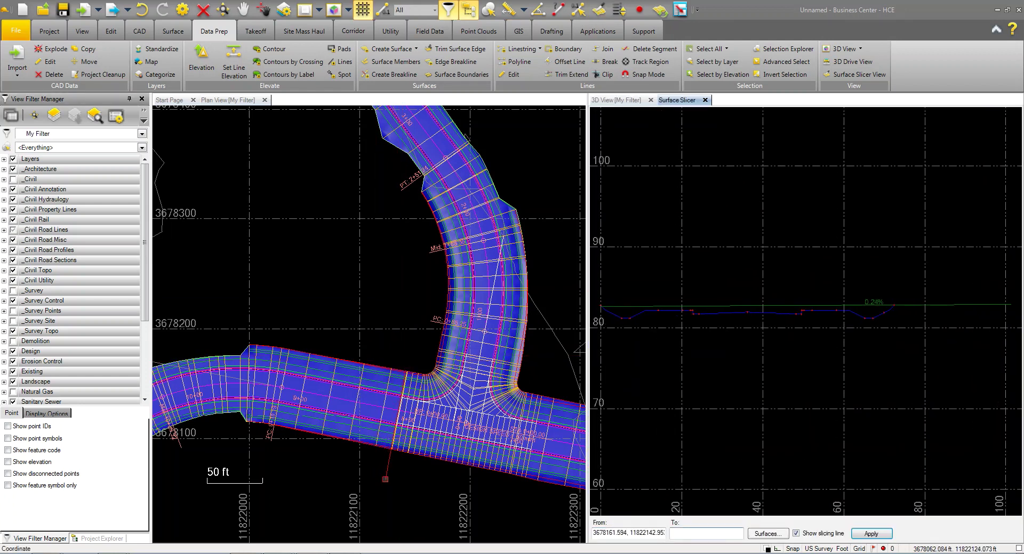
pyautogui.click(396, 358)
pyautogui.click(373, 472)
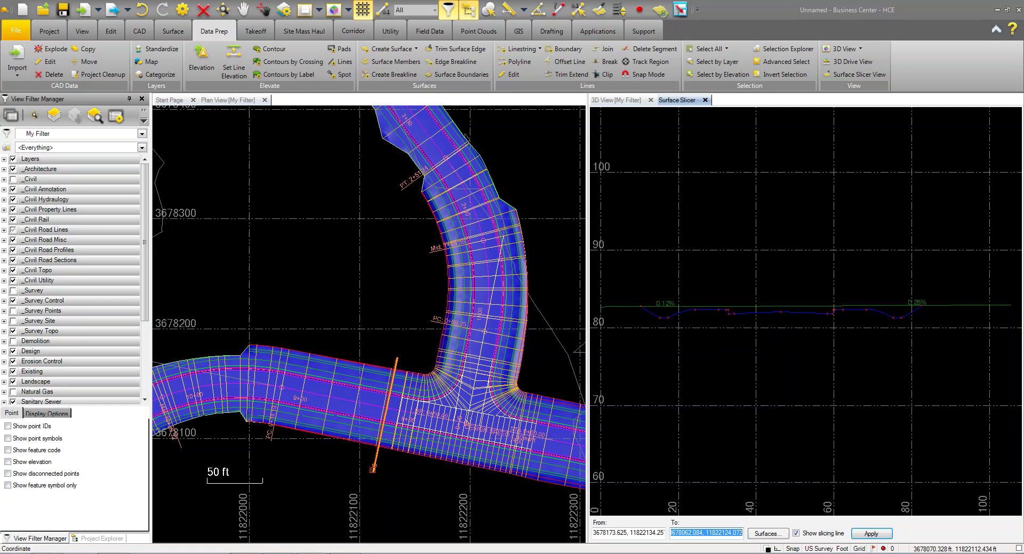
# Examine the road cross-section and place the Surface Slicer in a new horizontal tab group below the 3D view
pyautogui.scroll(3, 742, 326)
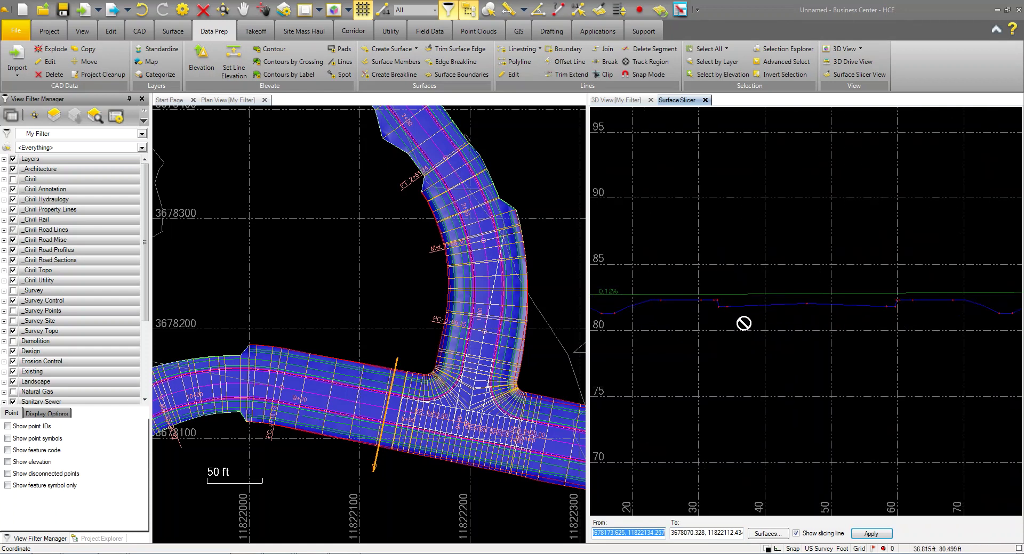
pyautogui.scroll(-1, 743, 323)
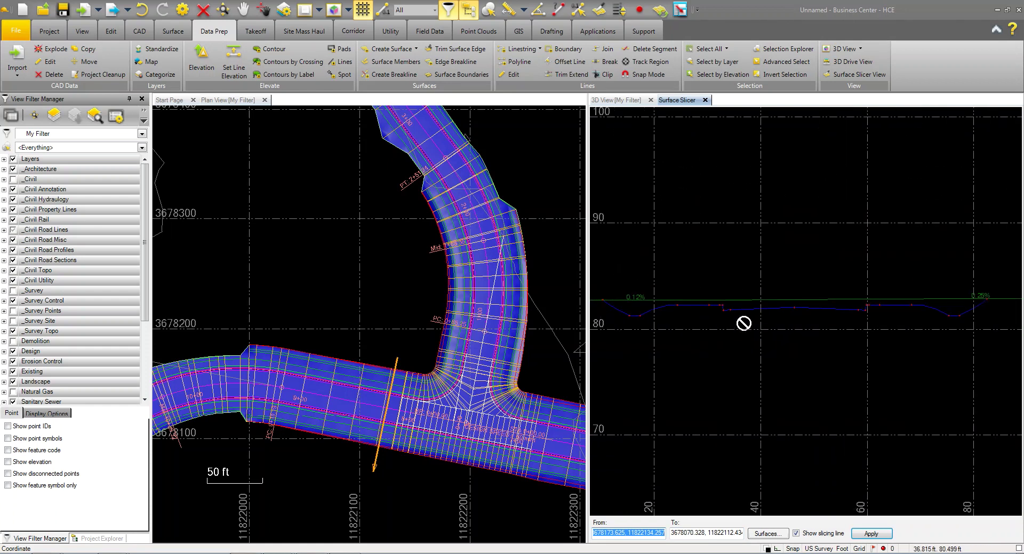
pyautogui.rightClick(689, 102)
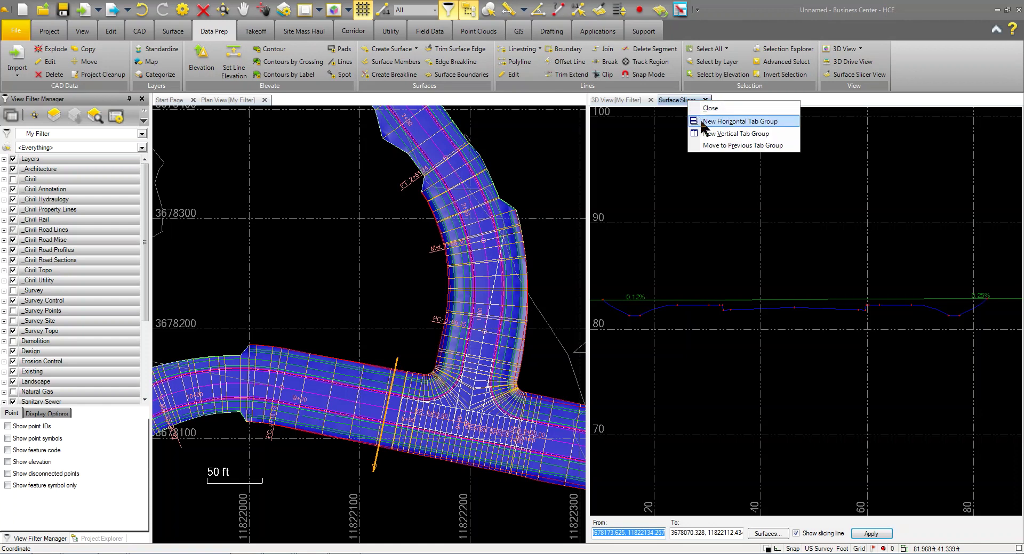
pyautogui.click(702, 121)
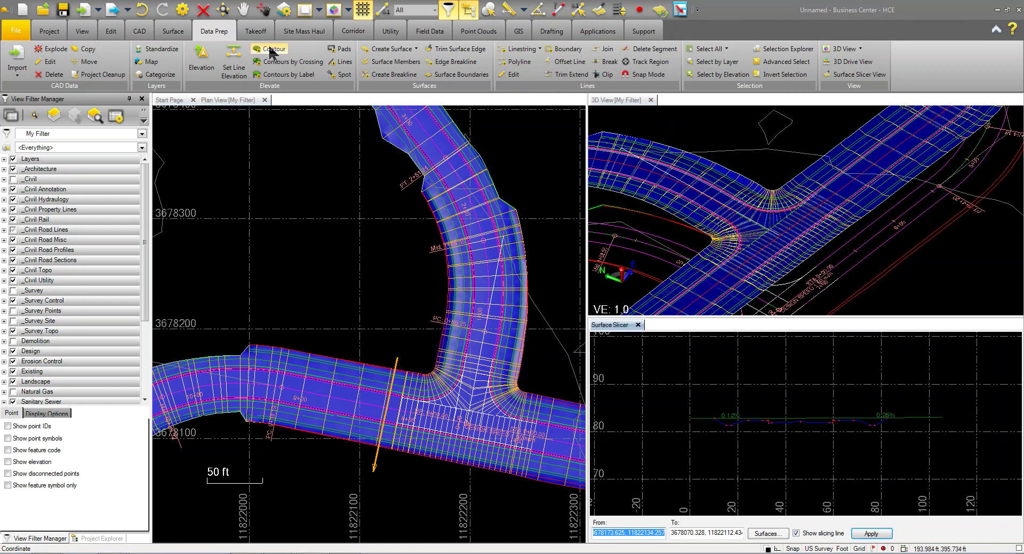
# Create a surface edge breakline named Edge on layer C-TINN-BNDY for the Finished design surface
pyautogui.click(166, 30)
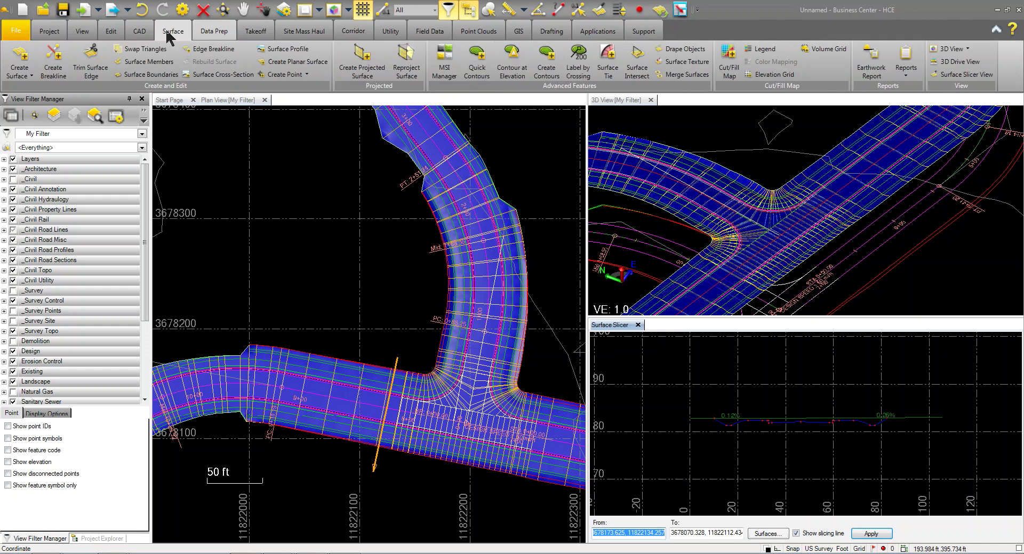
pyautogui.click(204, 50)
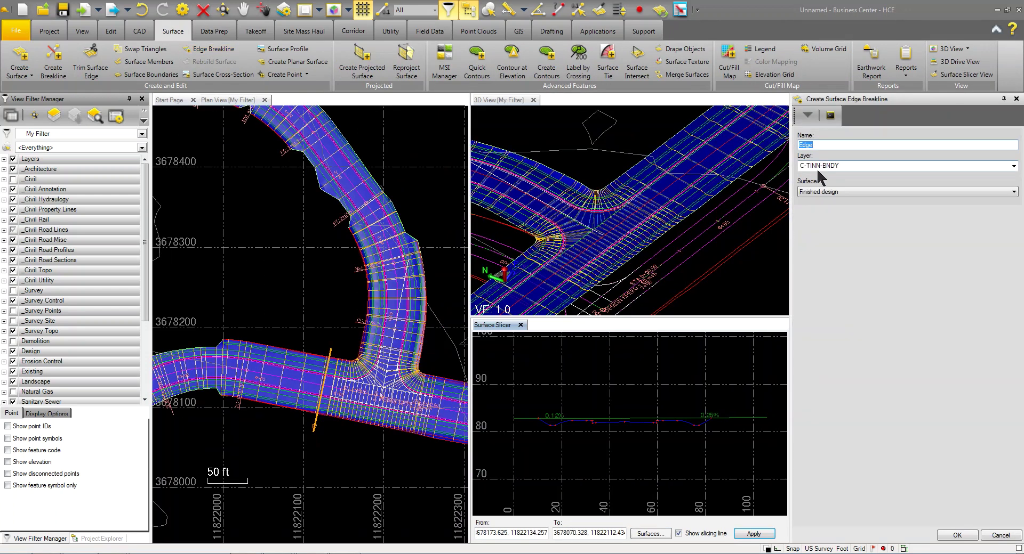
pyautogui.click(957, 535)
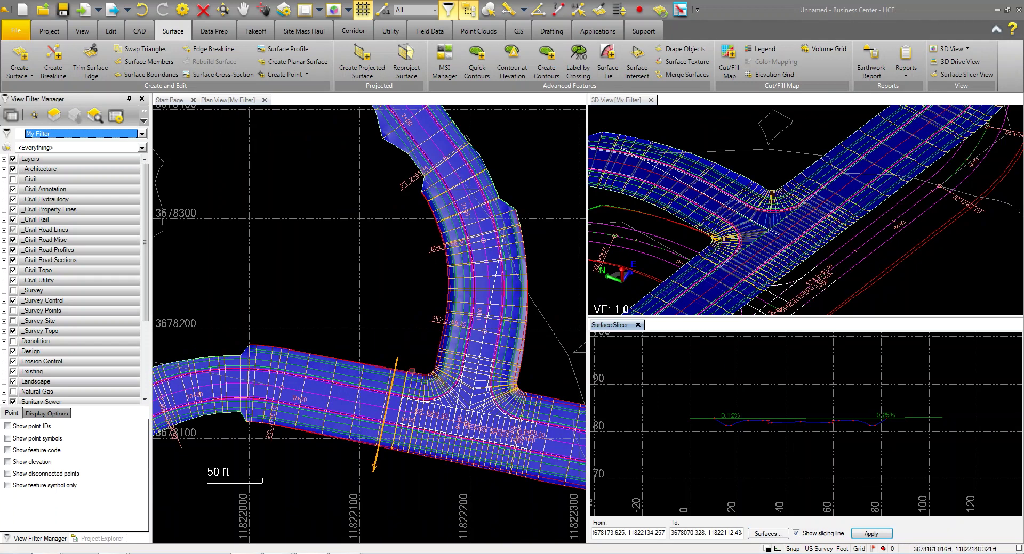
# Define a 12-inch topsoil stripping area from the Edge breakline, using On-Site Topsoil as the native material
pyautogui.click(353, 361)
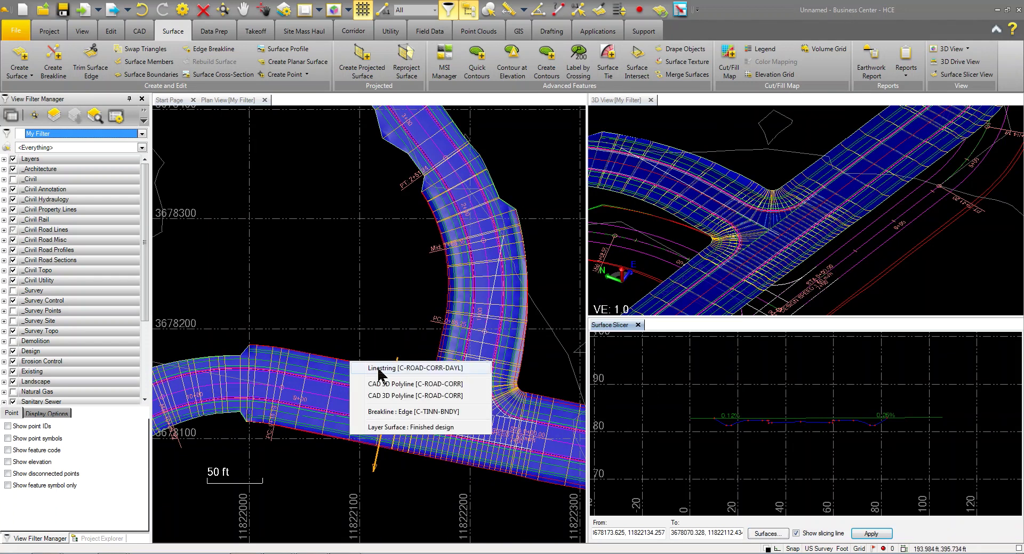
pyautogui.click(386, 413)
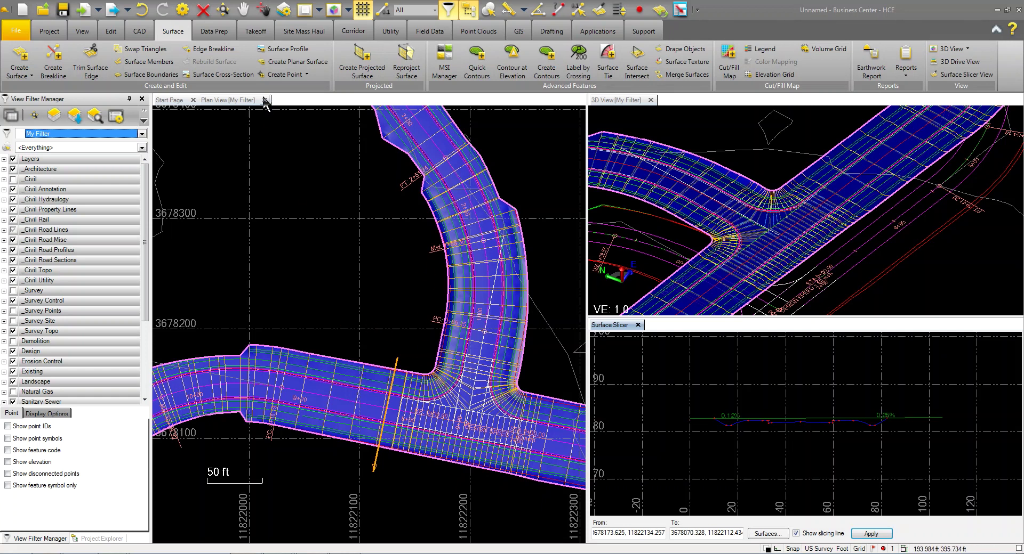
pyautogui.click(255, 32)
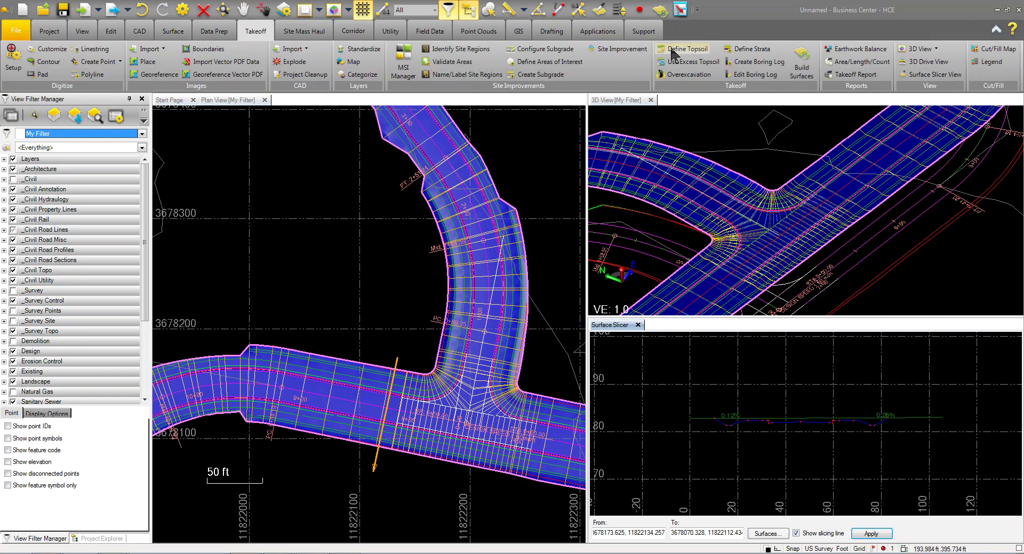
pyautogui.click(686, 48)
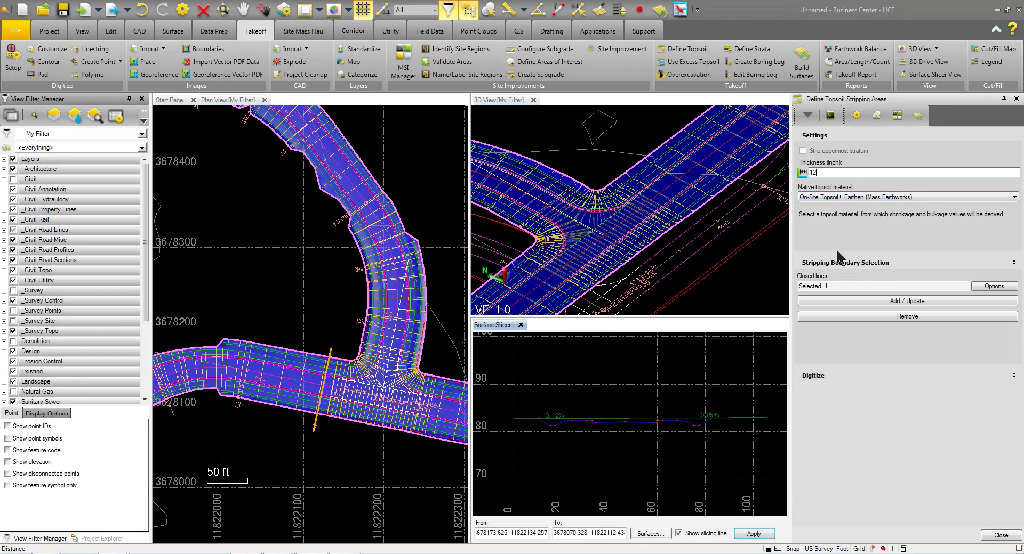
pyautogui.click(890, 302)
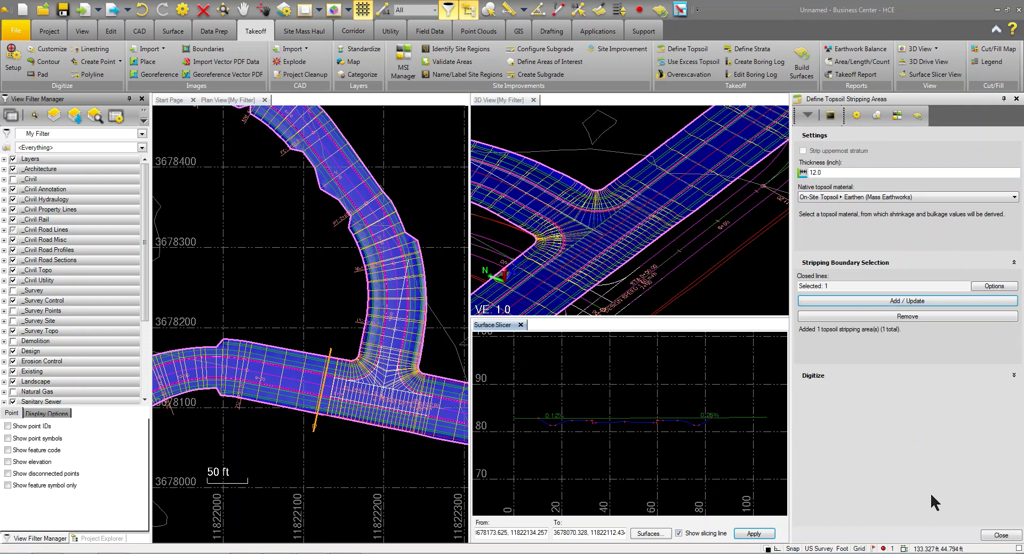
pyautogui.click(1000, 535)
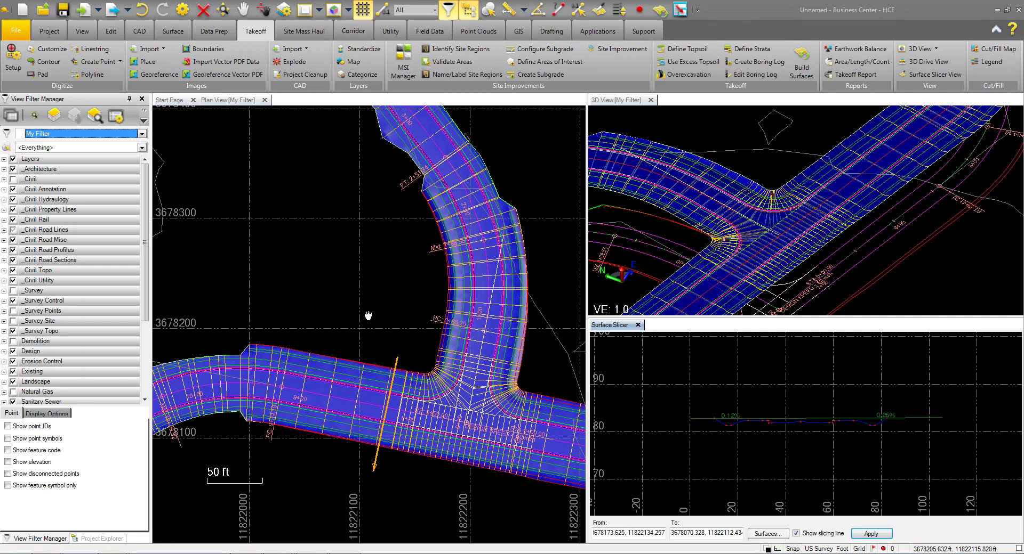
# Start Identify Site Regions for the intersection area with the Design takeoff category and its potential boundaries highlighted
pyautogui.scroll(2, 309, 259)
pyautogui.moveTo(424, 374); pyautogui.dragTo(382, 342, button='middle')
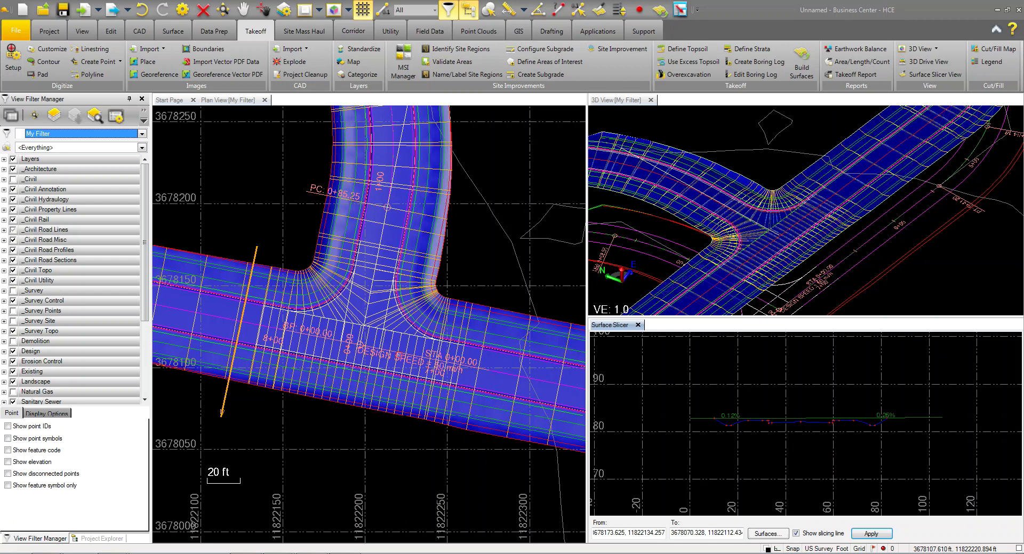
pyautogui.click(460, 49)
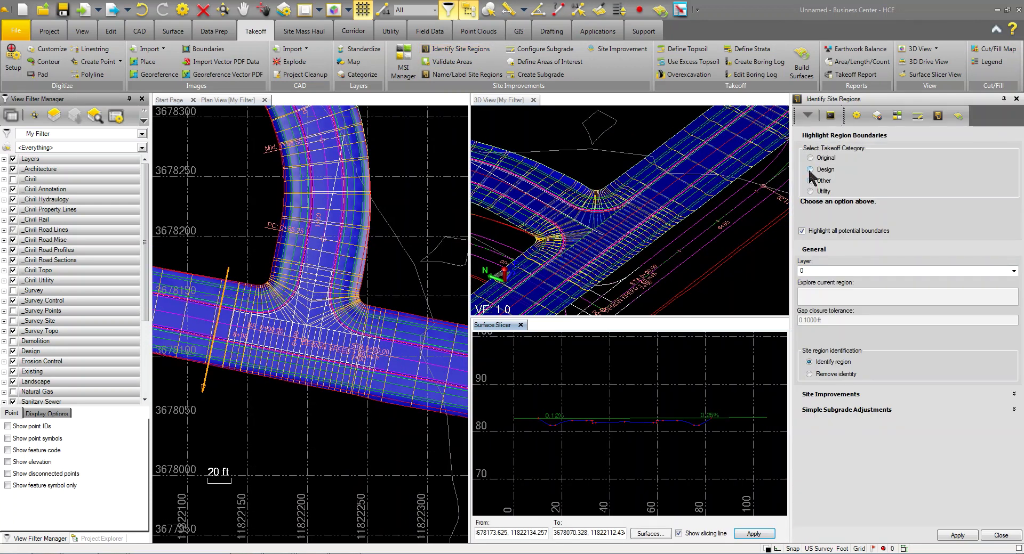
pyautogui.click(809, 169)
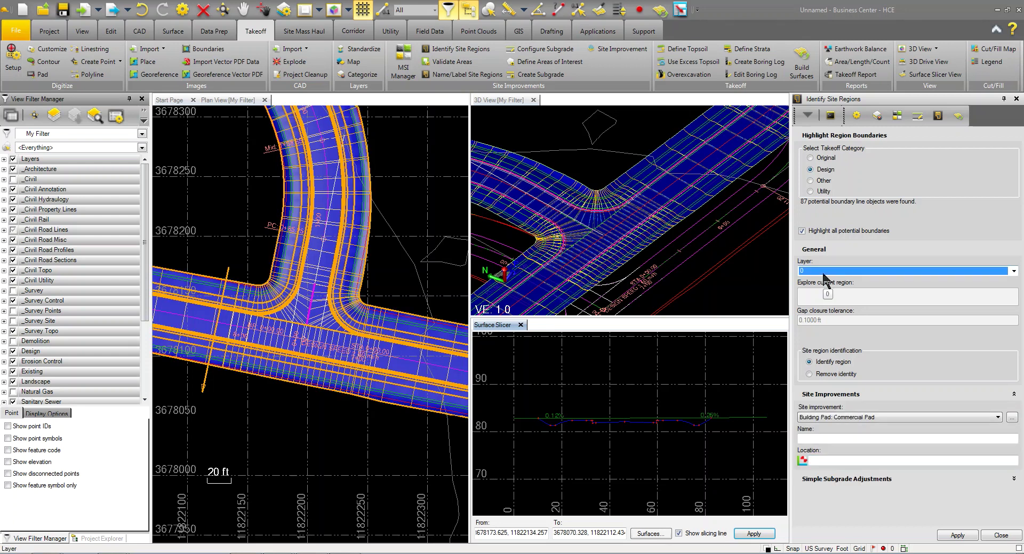
# Create a new layer named Site Imporvements and assign it as the layer for the site regions
pyautogui.scroll(-1, 823, 272)
pyautogui.scroll(-1, 823, 276)
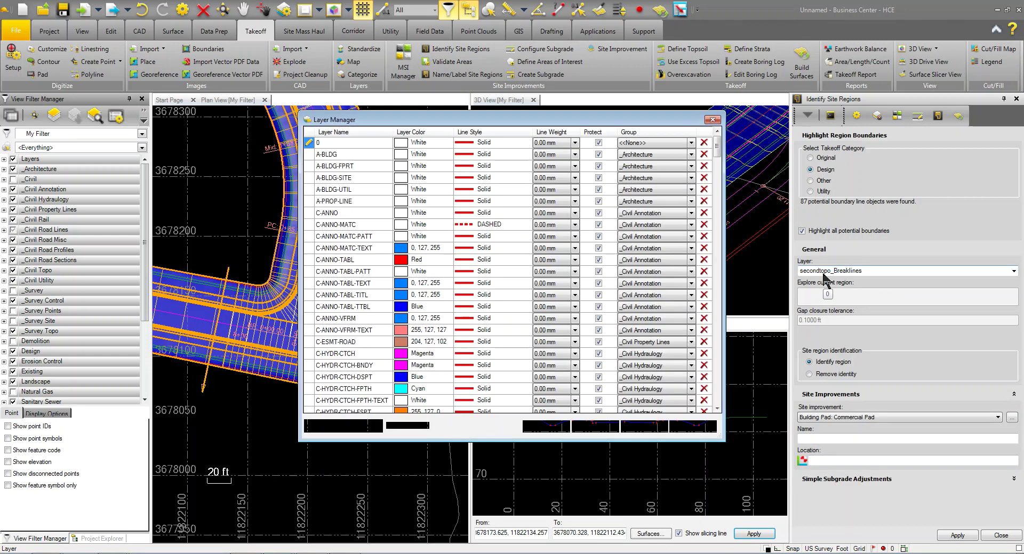
pyautogui.write('S')
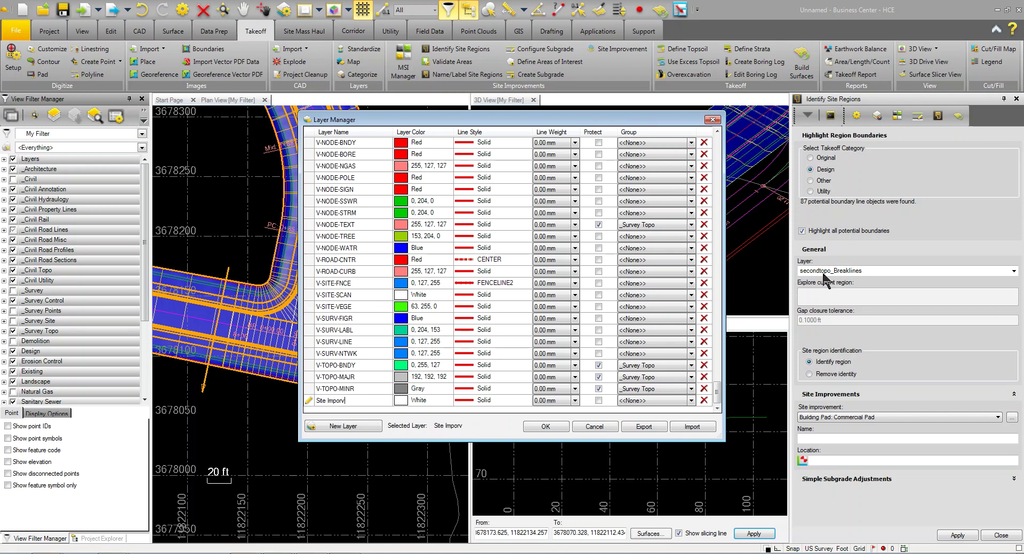
pyautogui.click(545, 427)
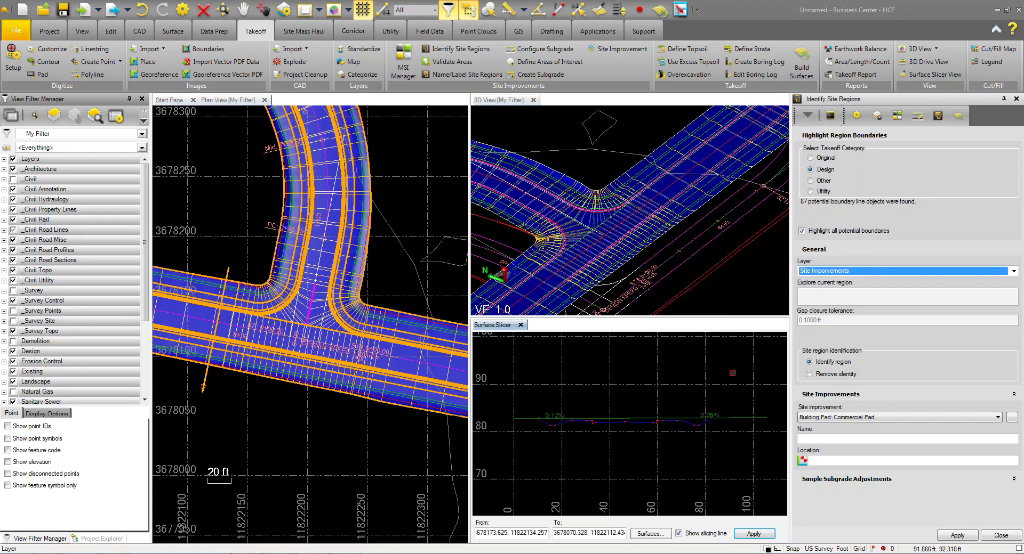
# Review the material layers of Pavement: Heavy Duty Pavement and identify the main road as a region of that type named Courthouse Road
pyautogui.click(819, 419)
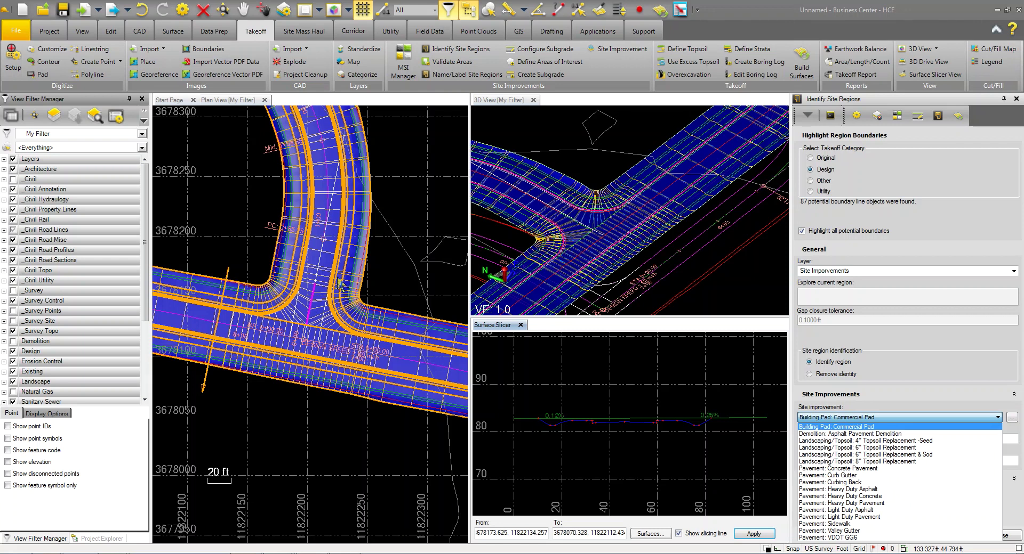
pyautogui.click(383, 287)
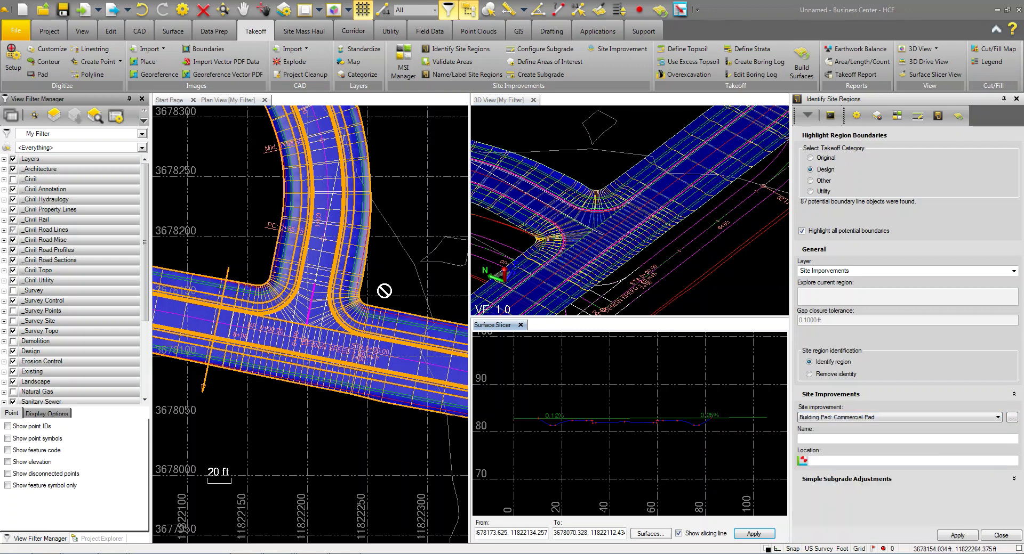
pyautogui.scroll(2, 352, 328)
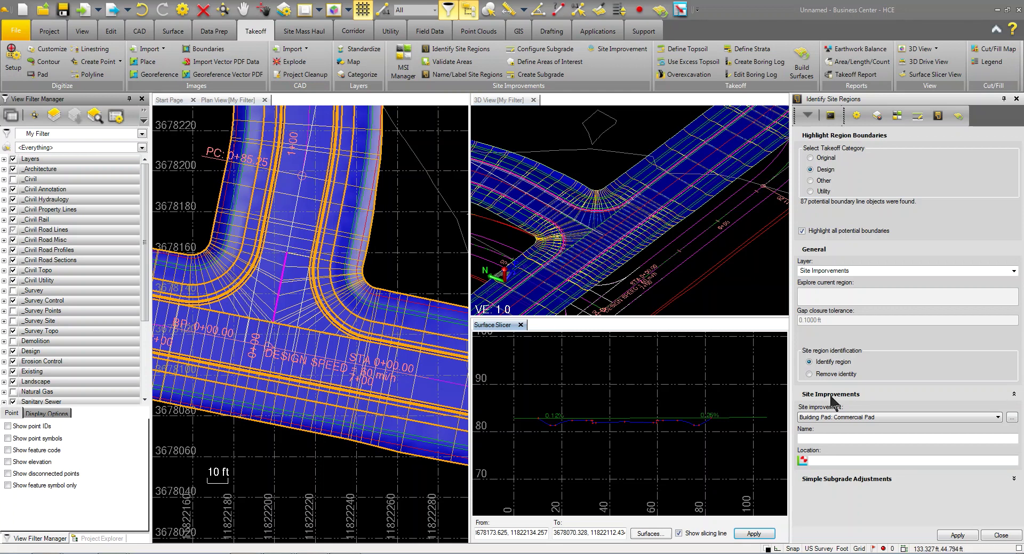
pyautogui.click(840, 416)
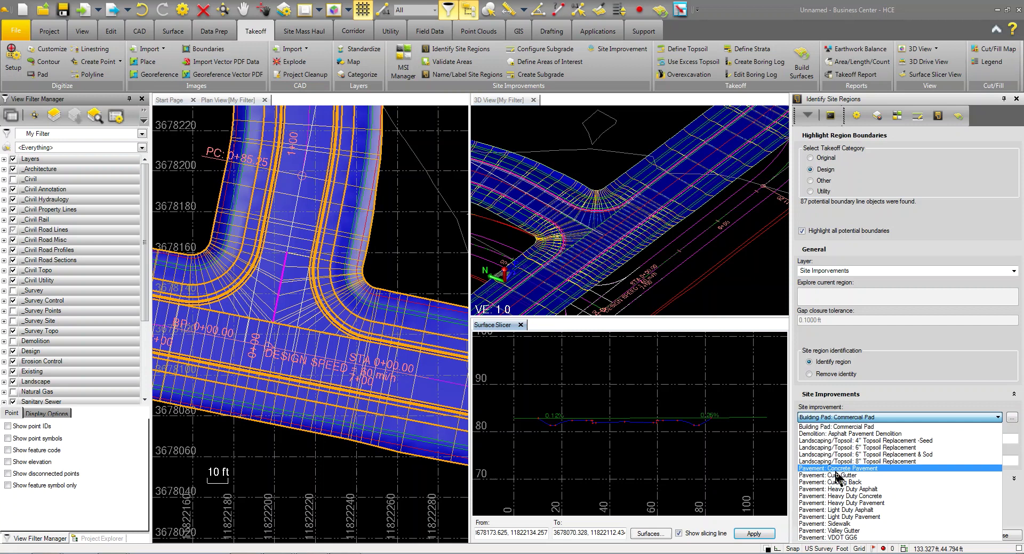
pyautogui.click(869, 503)
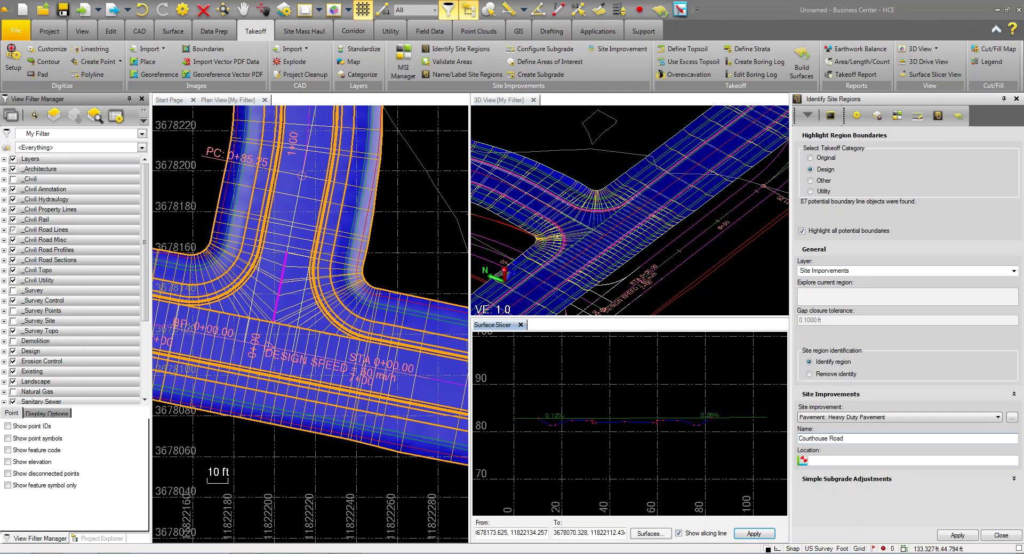
pyautogui.click(1012, 418)
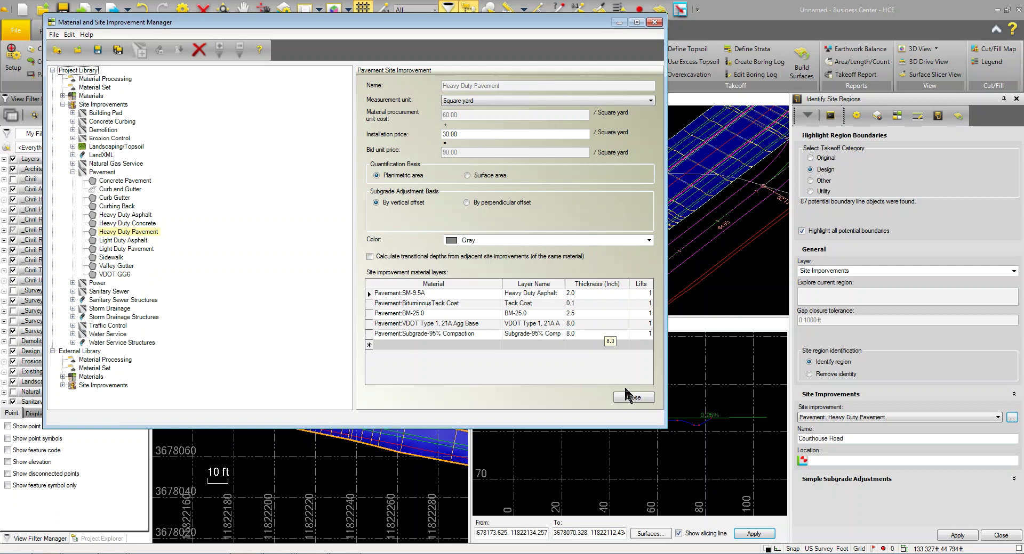
pyautogui.click(634, 397)
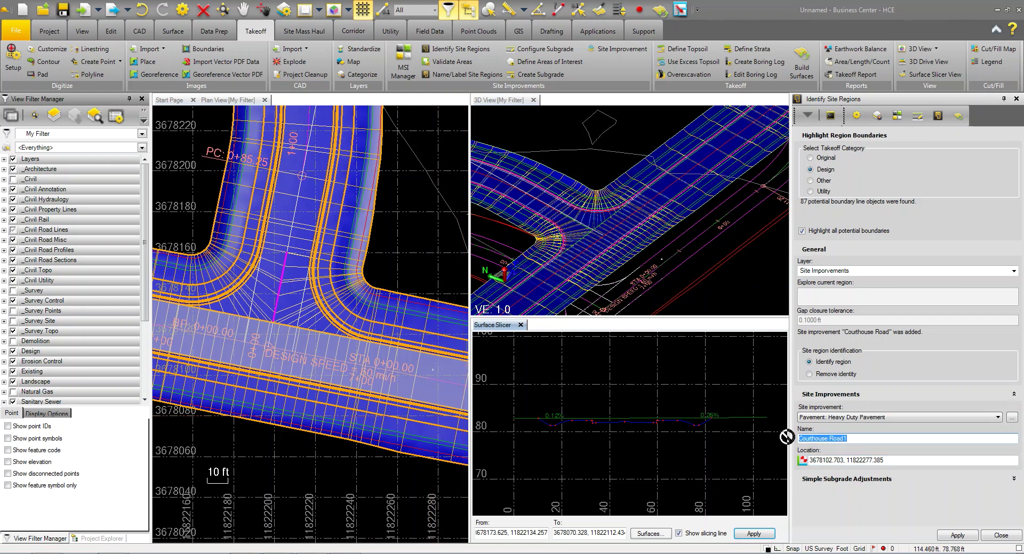
# Identify the side road as another Heavy Duty Pavement region named Puller Road
pyautogui.write('Puller Road')
pyautogui.moveTo(888, 461); pyautogui.dragTo(810, 460)
pyautogui.click(280, 231)
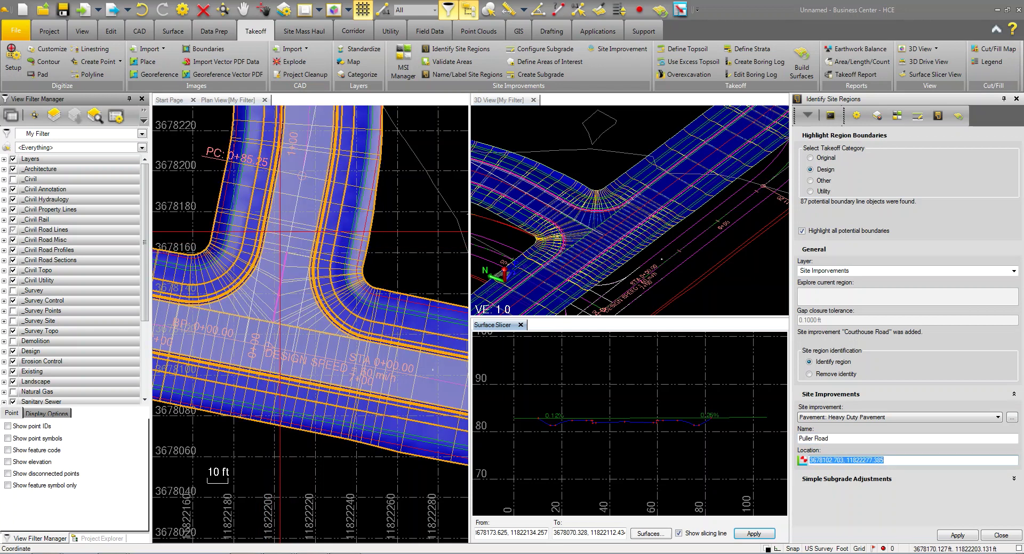
# Identify the three outer slope areas around the intersection as Landscaping/Topsoil: 4" Topsoil Replacement -Seed regions, naming the first Seed Area
pyautogui.click(887, 416)
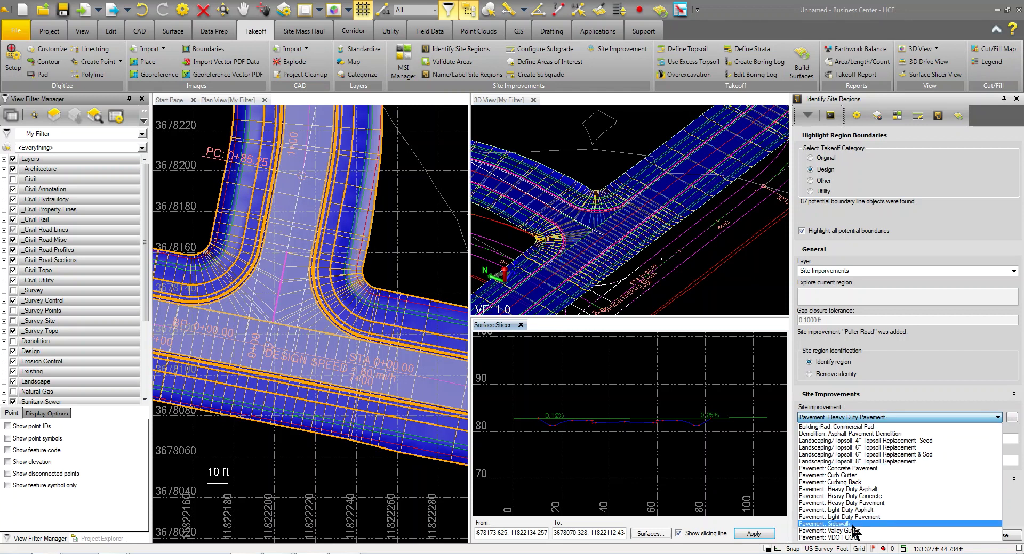
pyautogui.click(858, 440)
pyautogui.hotkey('shift', 'Tab')
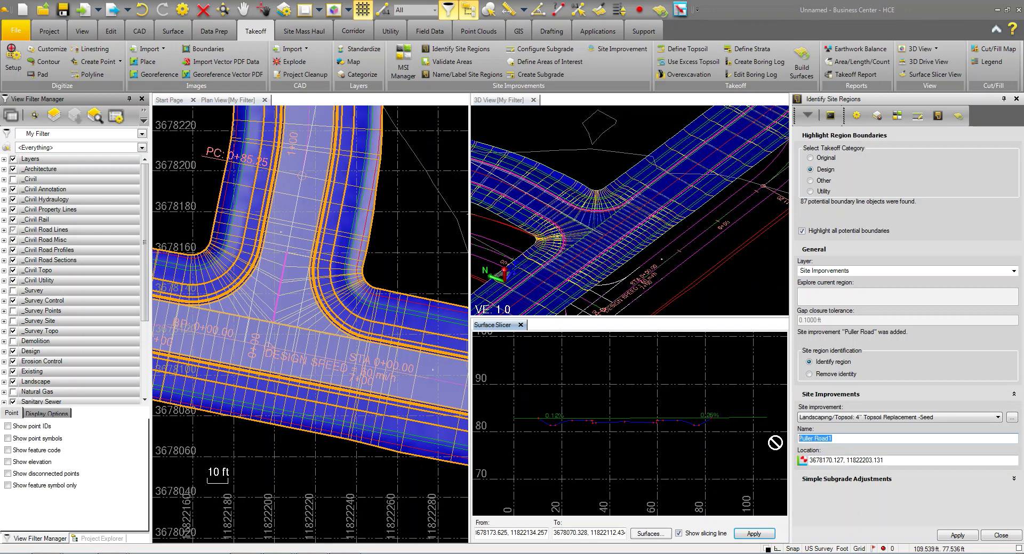
pyautogui.write('Seed Area')
pyautogui.click(875, 460)
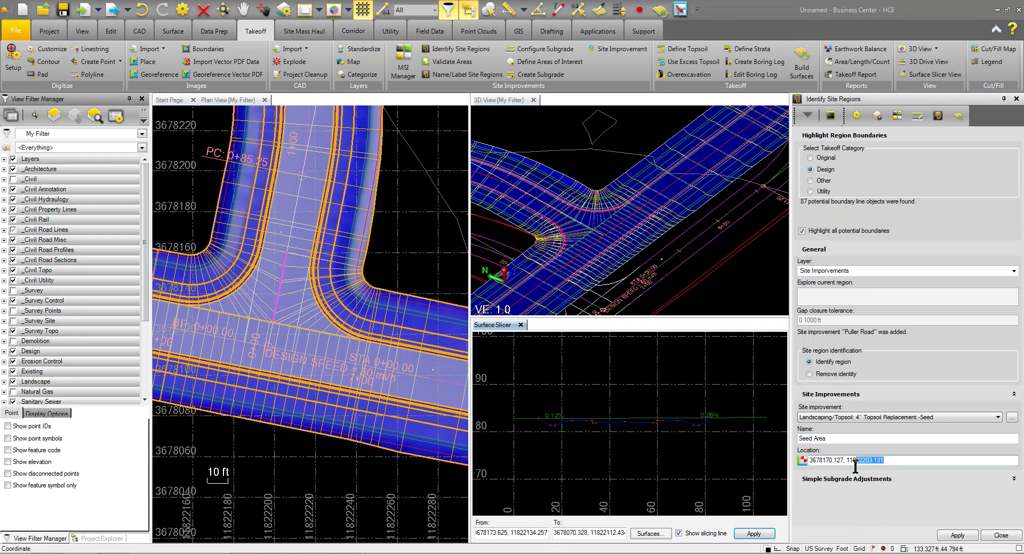
pyautogui.click(421, 432)
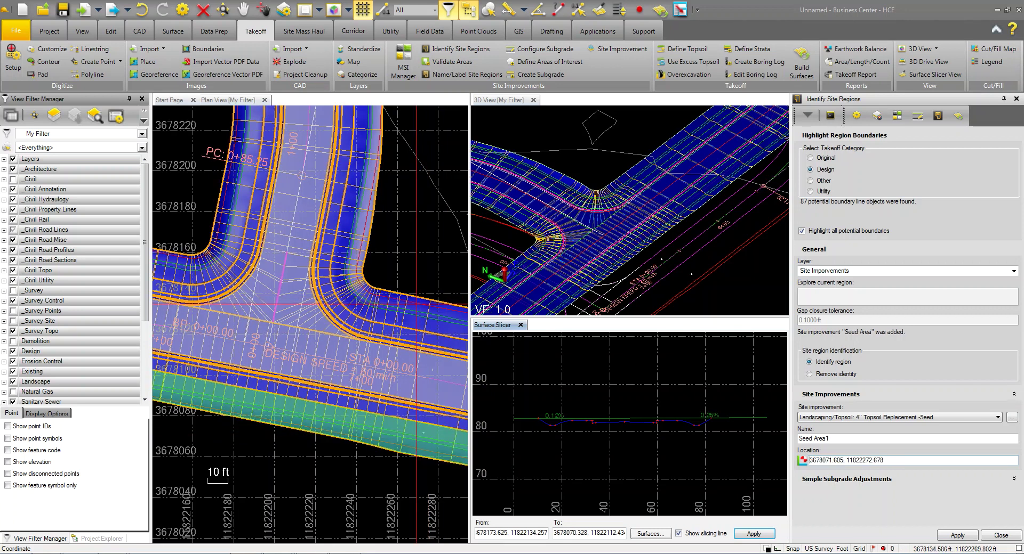
pyautogui.click(416, 301)
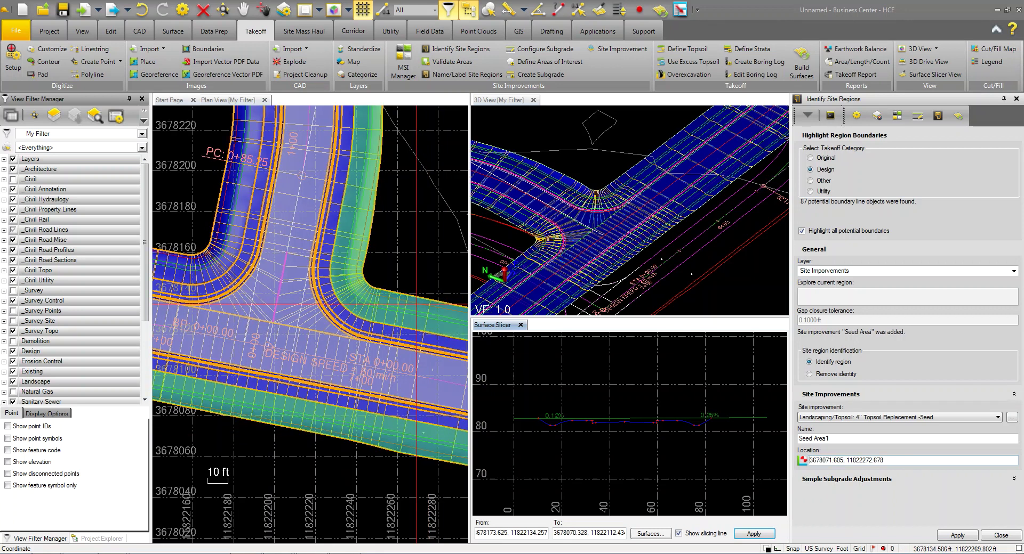
pyautogui.click(226, 199)
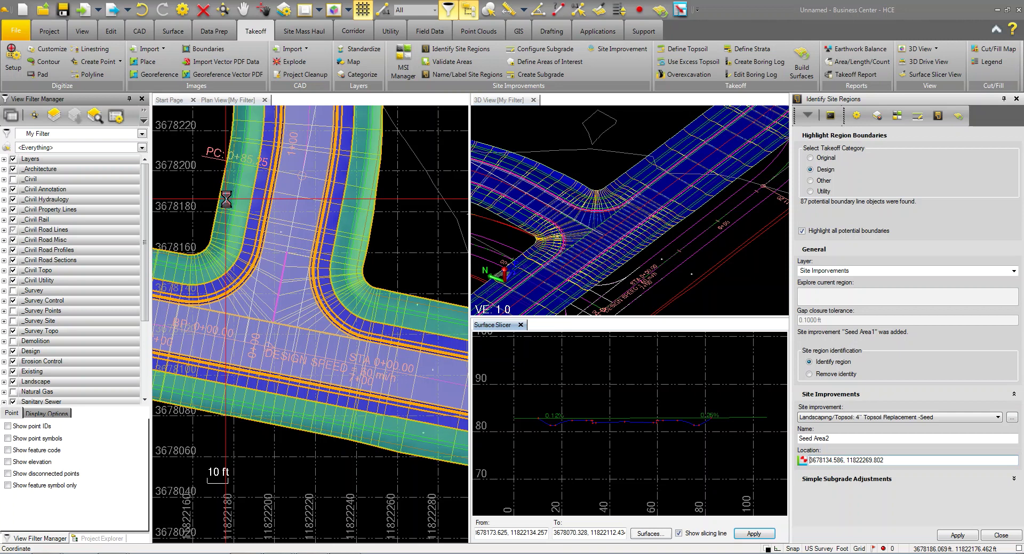
# Identify the three walk strips along both roads as Pavement: Sidewalk regions, naming the first Walk Courthouse
pyautogui.click(869, 418)
pyautogui.click(845, 524)
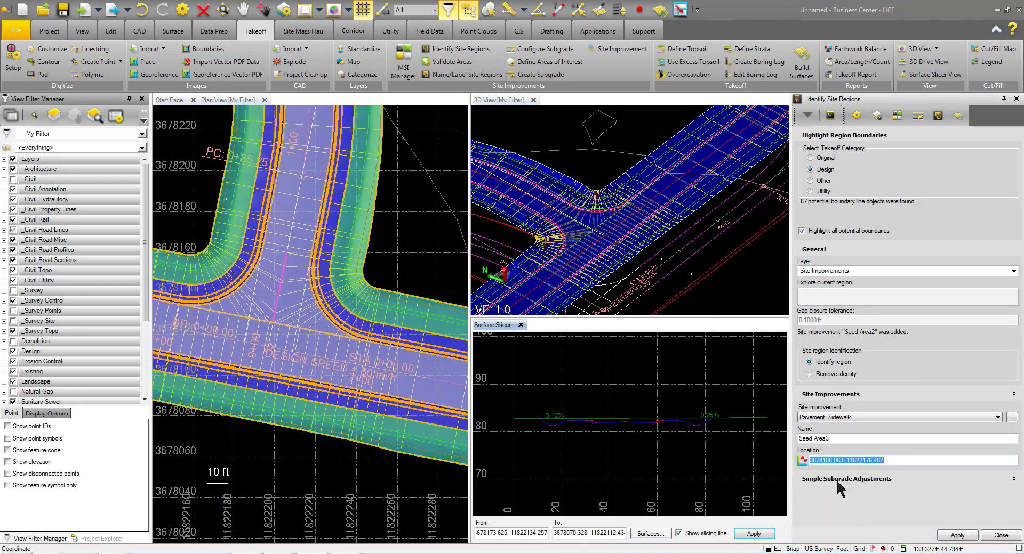
pyautogui.click(832, 439)
pyautogui.write('Walk')
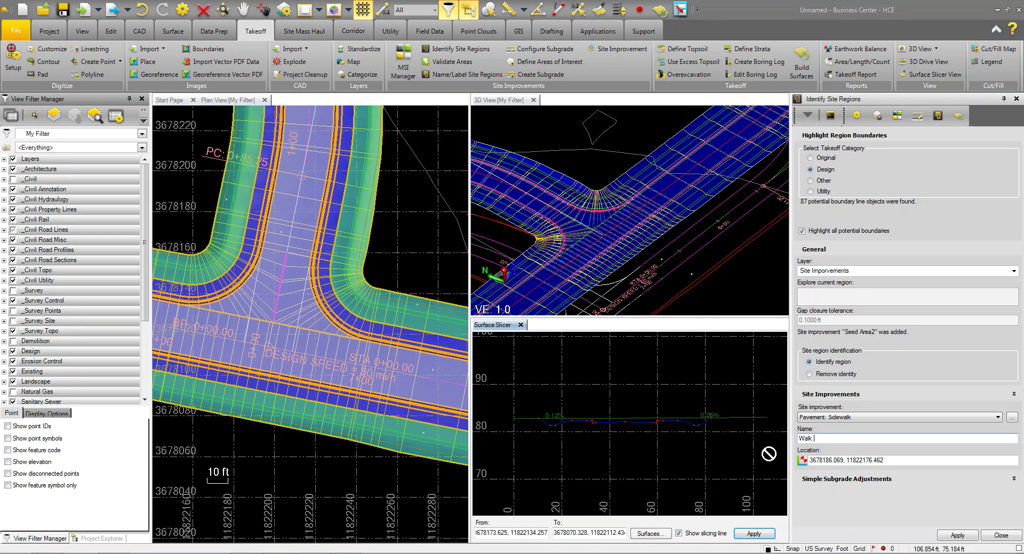
pyautogui.write(' Courthouse')
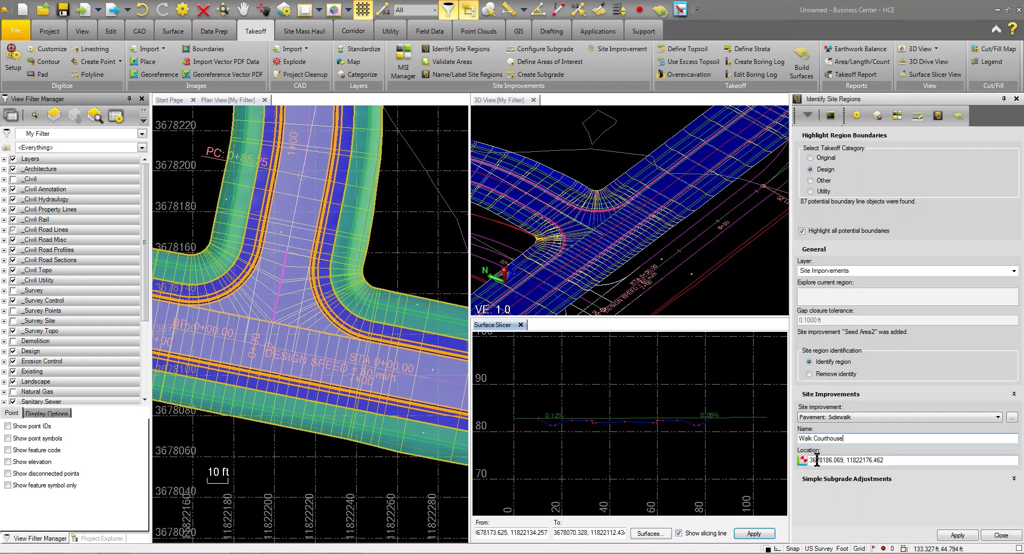
pyautogui.click(896, 460)
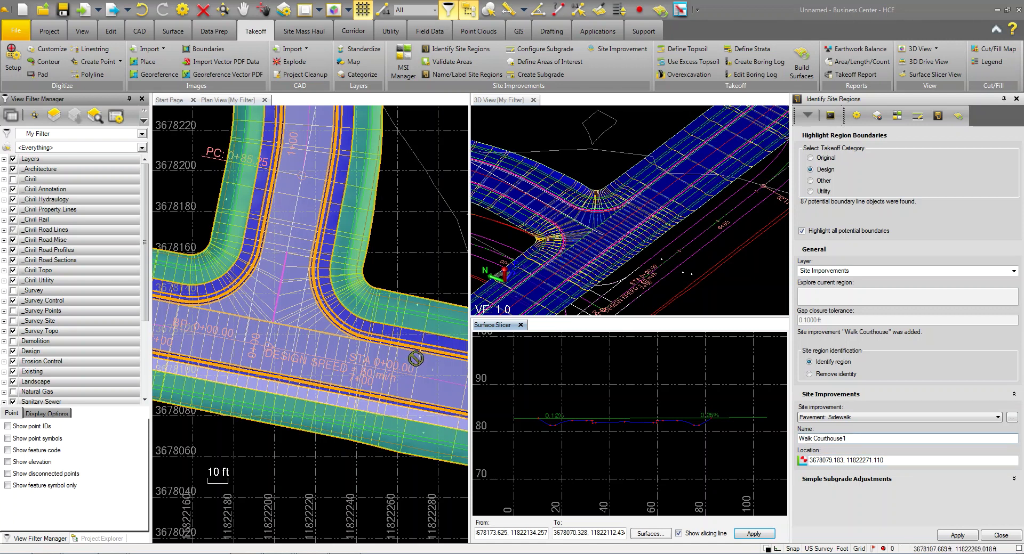
pyautogui.click(885, 460)
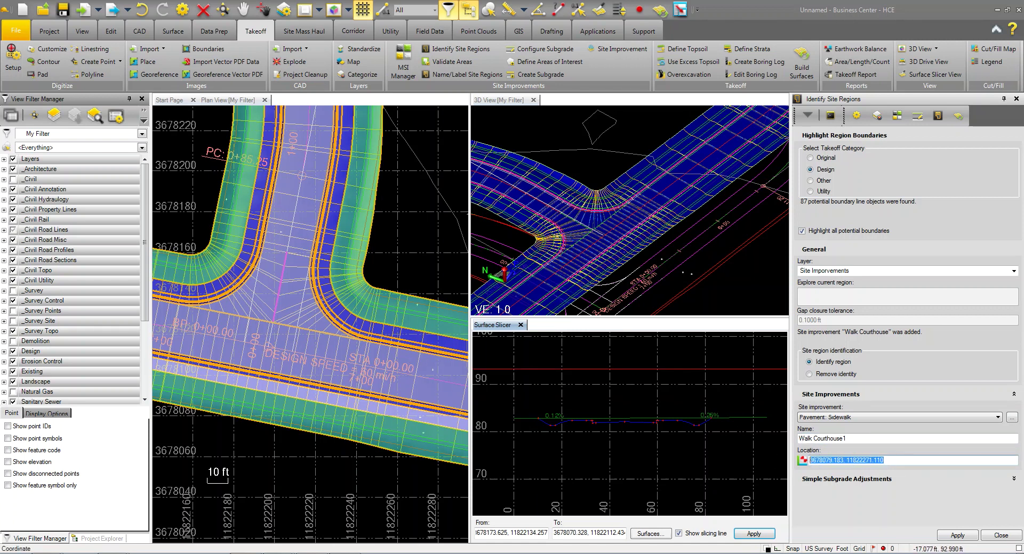
pyautogui.click(232, 257)
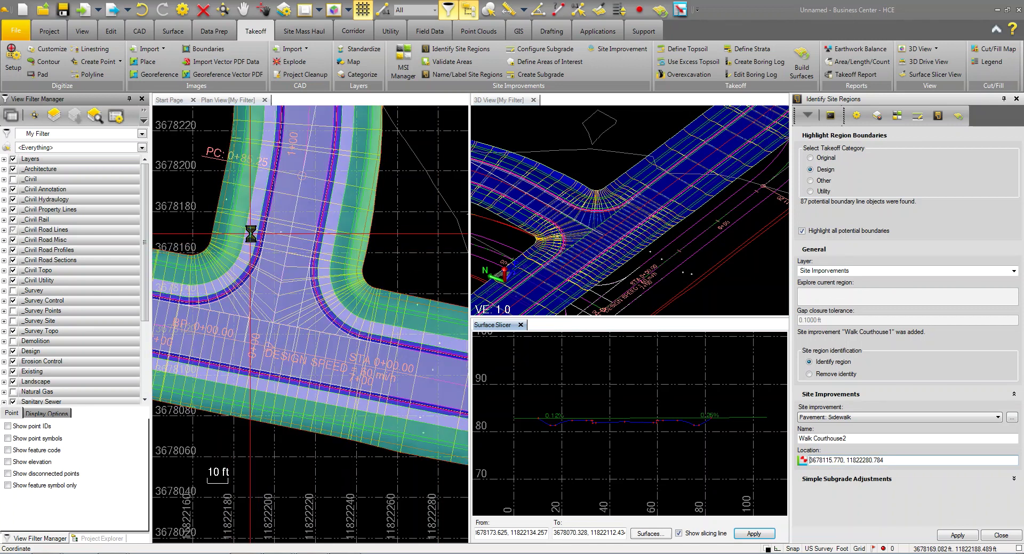
# Identify the three strips between sidewalk and curb as Landscaping/Topsoil: 6" Topsoil Replacement & Sod regions, naming the first Sod
pyautogui.click(849, 418)
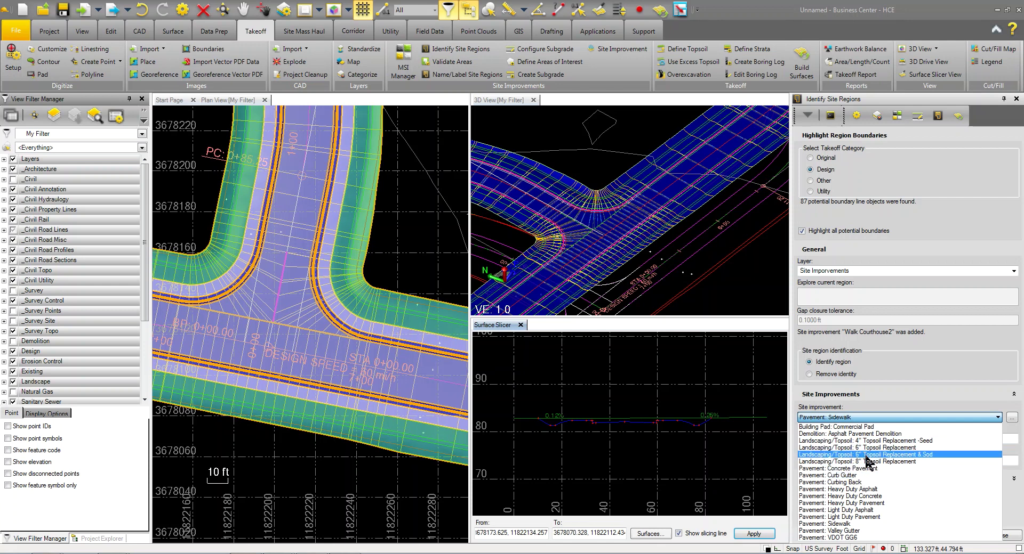
pyautogui.click(863, 455)
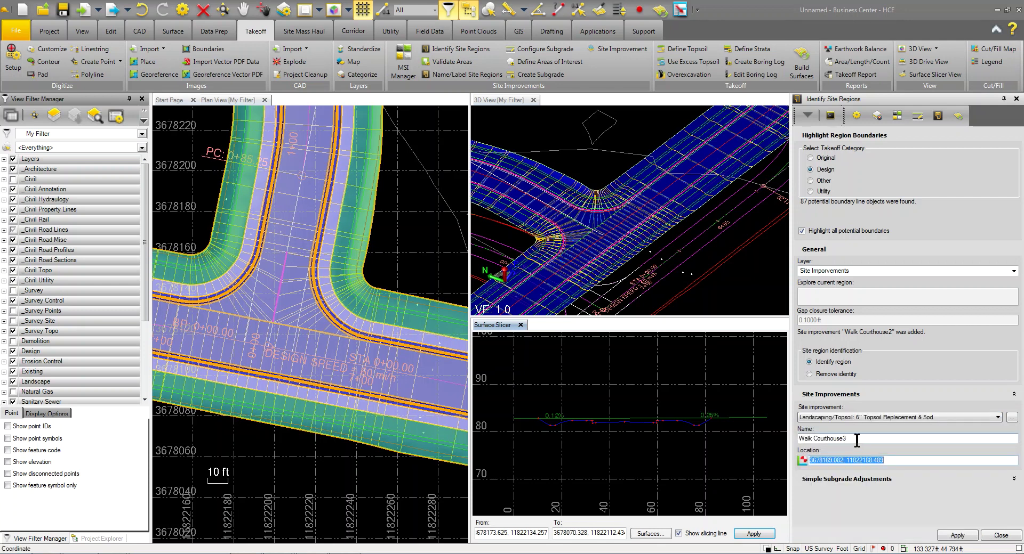
pyautogui.write('Sod')
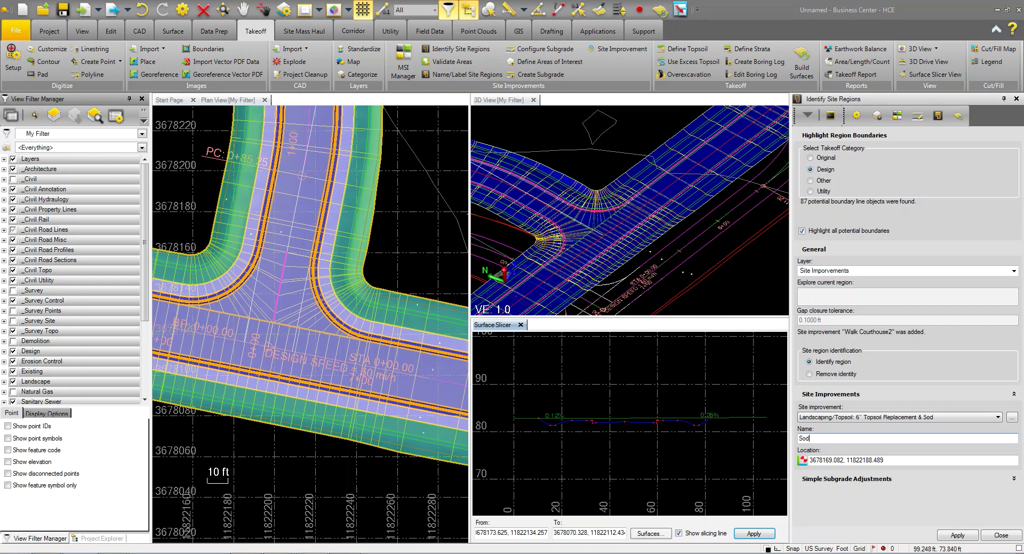
pyautogui.click(869, 459)
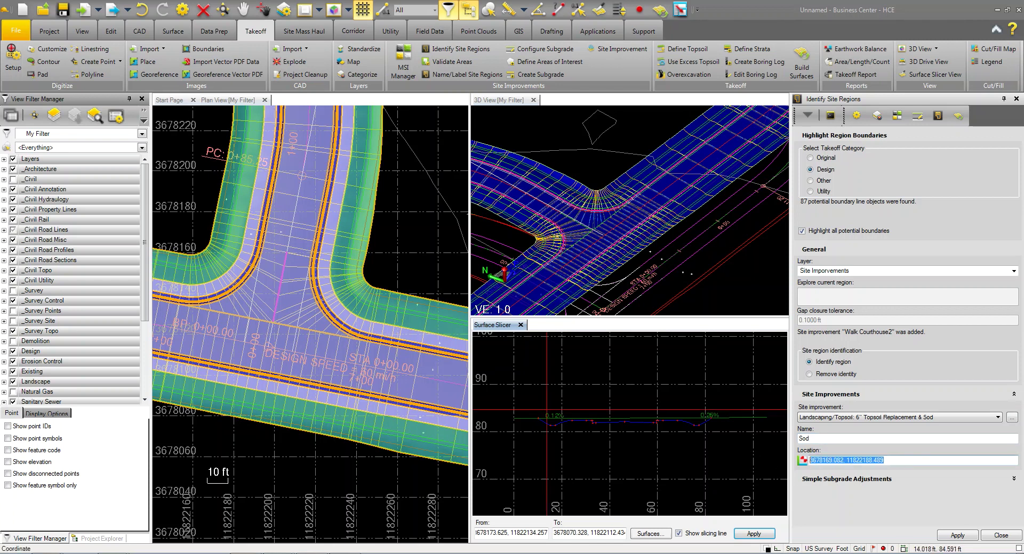
pyautogui.scroll(3, 328, 318)
pyautogui.scroll(2, 327, 312)
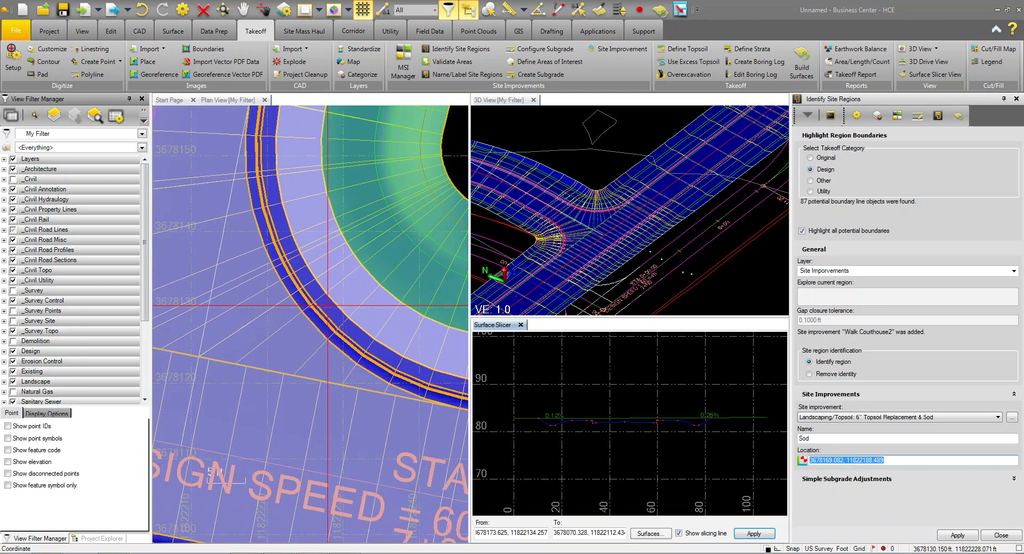
pyautogui.click(327, 305)
pyautogui.scroll(-2, 327, 306)
pyautogui.scroll(1, 213, 202)
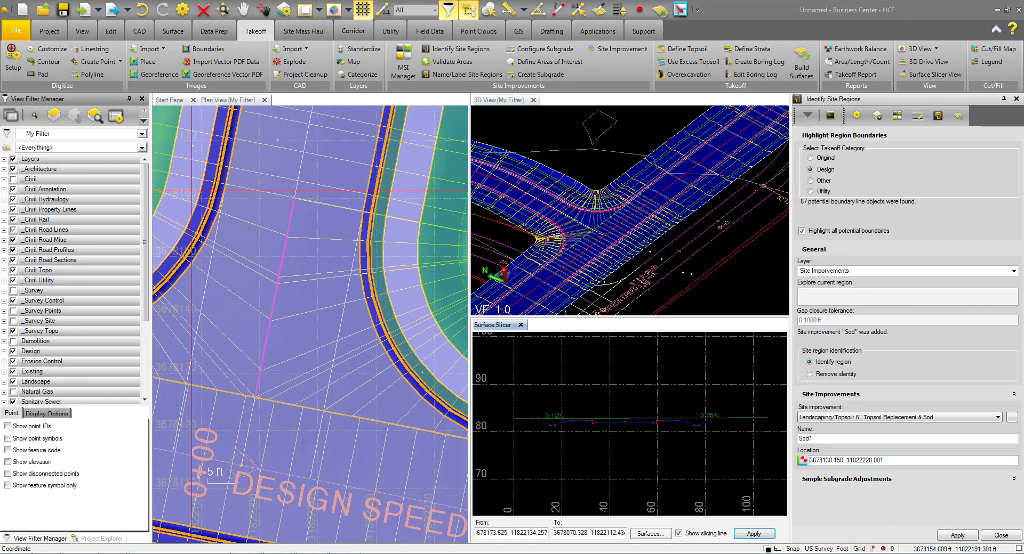
pyautogui.click(207, 192)
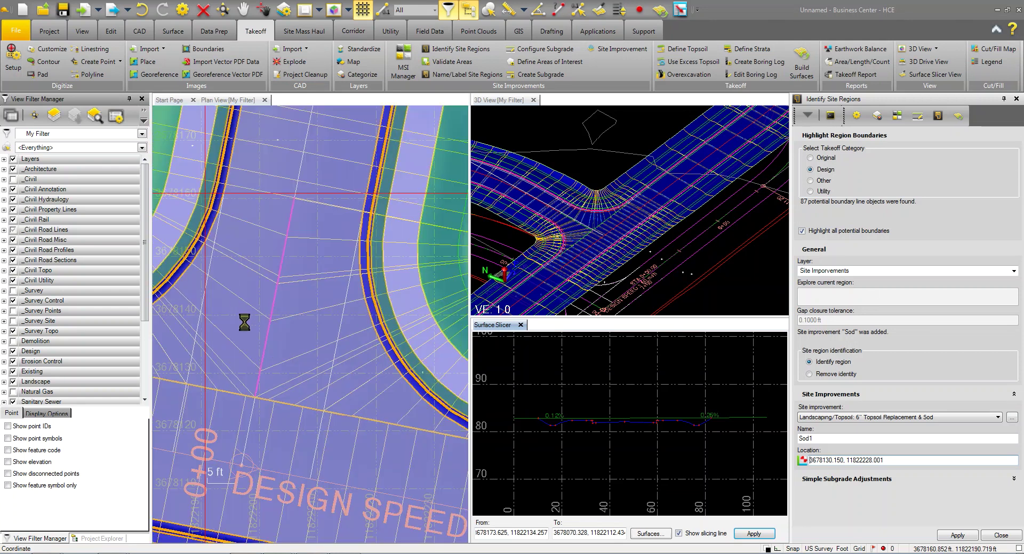
pyautogui.scroll(-2, 210, 457)
pyautogui.scroll(2, 303, 476)
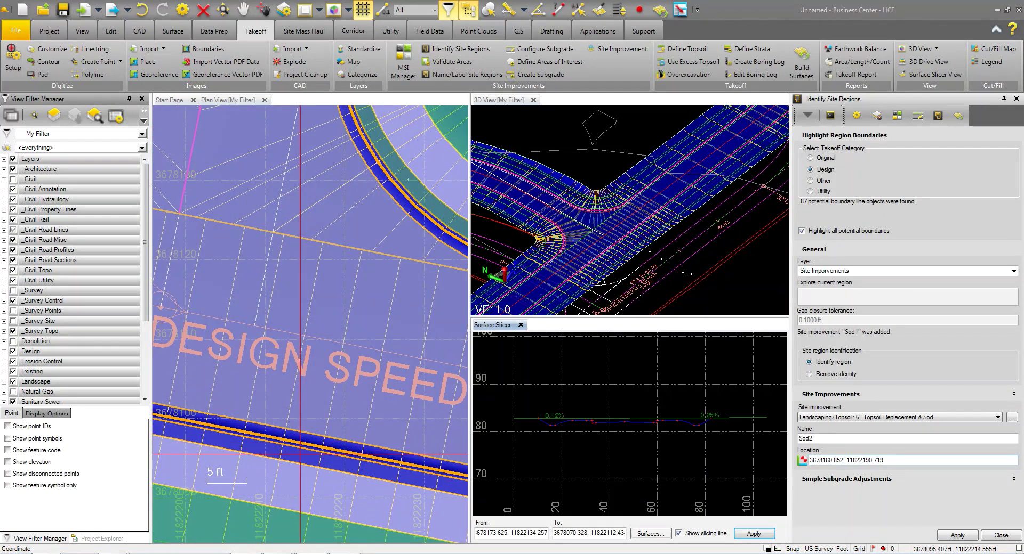
pyautogui.click(300, 469)
# Identify the three gutter strips along the pavement edges as Pavement: Curb Gutter regions, naming the first Gutter
pyautogui.click(835, 418)
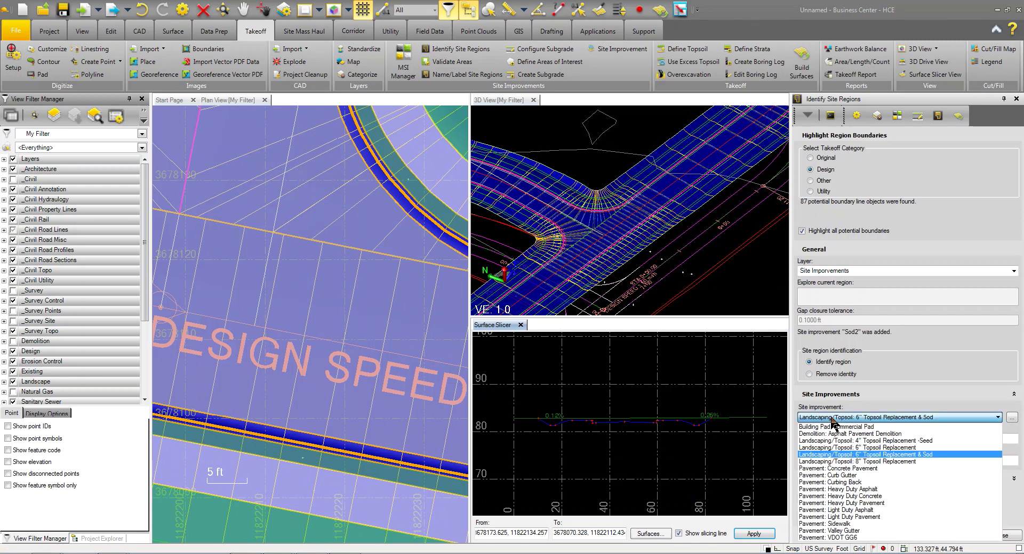
pyautogui.click(846, 476)
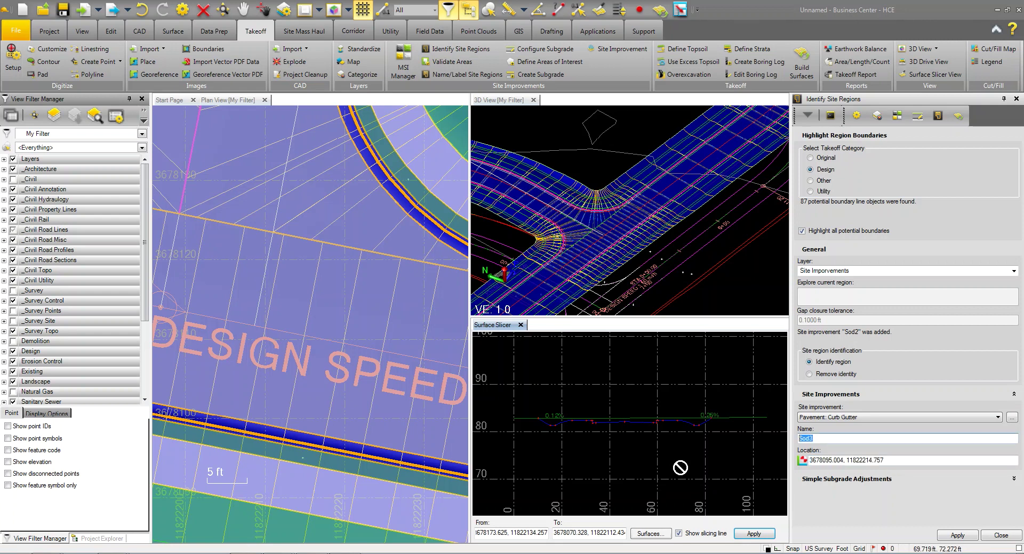
pyautogui.write('Gutter')
pyautogui.click(880, 460)
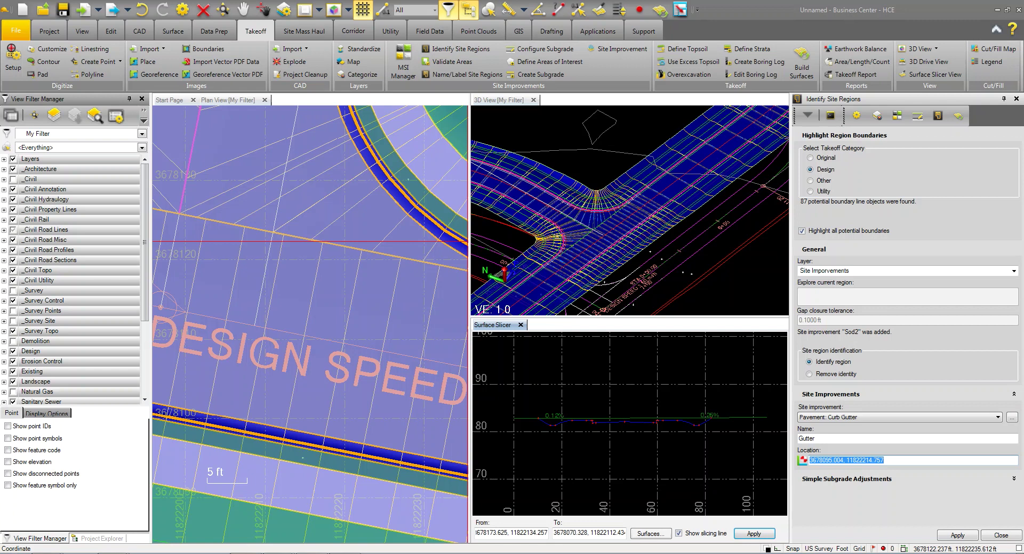
pyautogui.scroll(2, 423, 219)
pyautogui.click(422, 219)
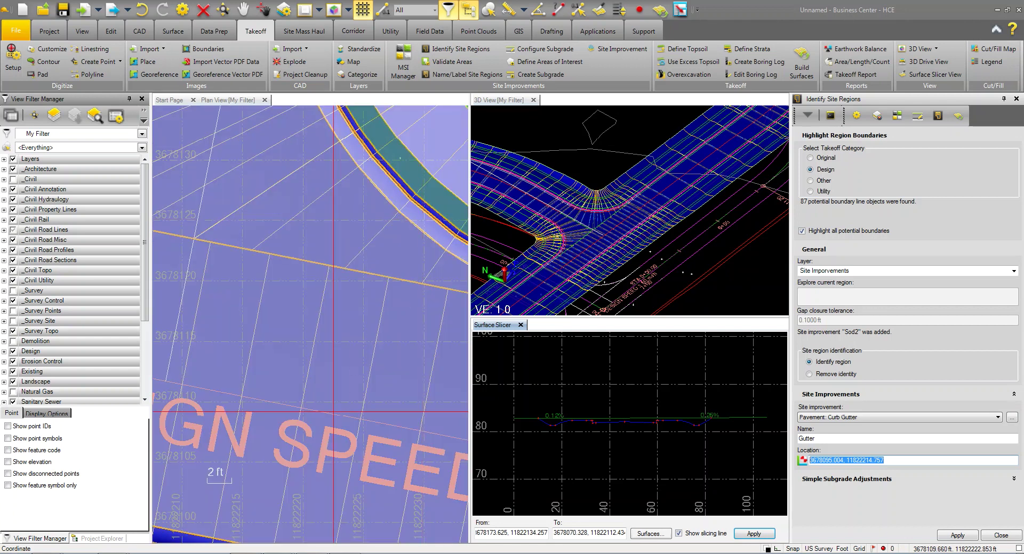
pyautogui.scroll(-1, 229, 479)
pyautogui.scroll(2, 234, 501)
pyautogui.click(239, 504)
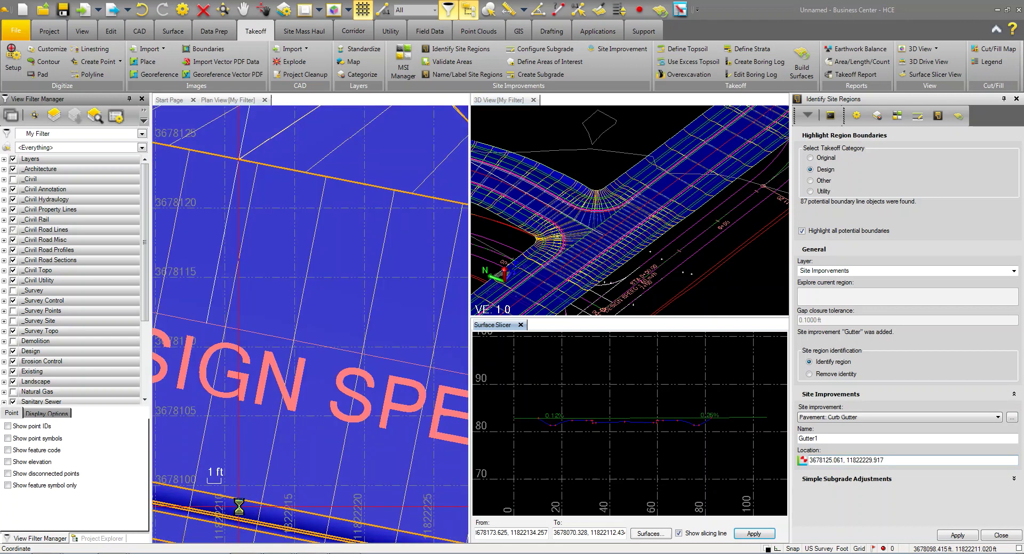
pyautogui.scroll(-2, 238, 505)
pyautogui.moveTo(213, 221); pyautogui.dragTo(389, 311, button='middle')
pyautogui.scroll(3, 390, 311)
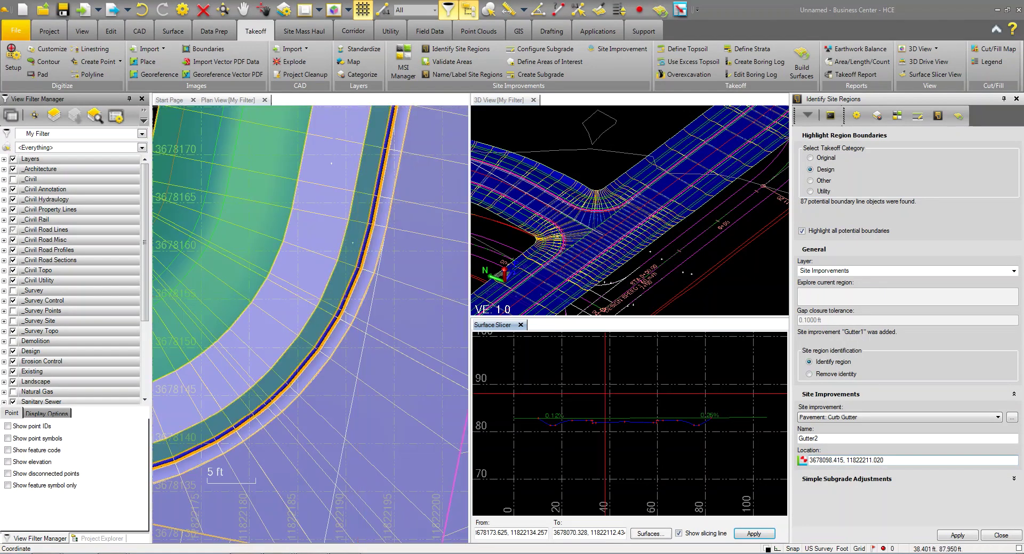
# Identify the curb strip behind the gutter on the intersection's curved corner as a Pavement: Curbing Back region named Curbing
pyautogui.click(832, 419)
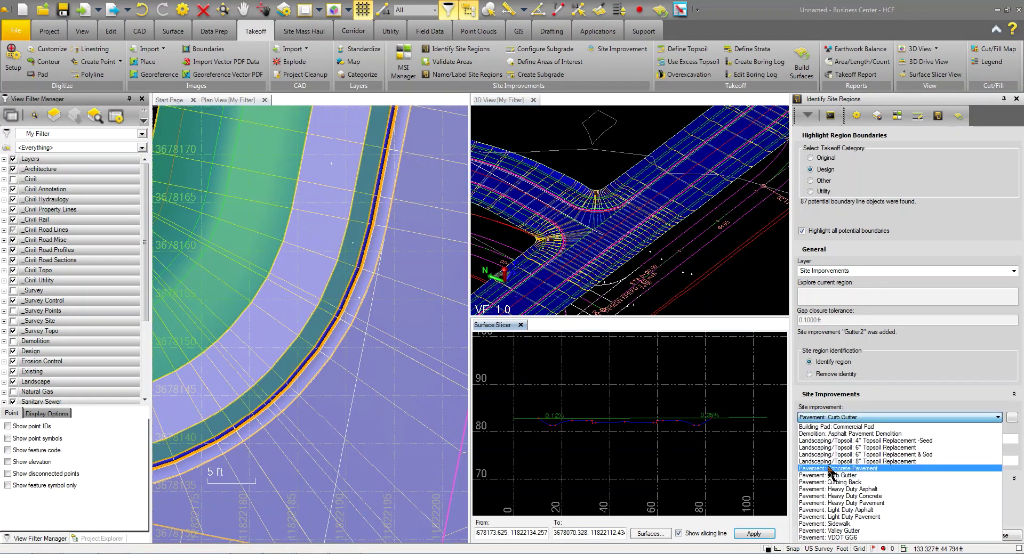
pyautogui.click(833, 483)
pyautogui.doubleClick(826, 440)
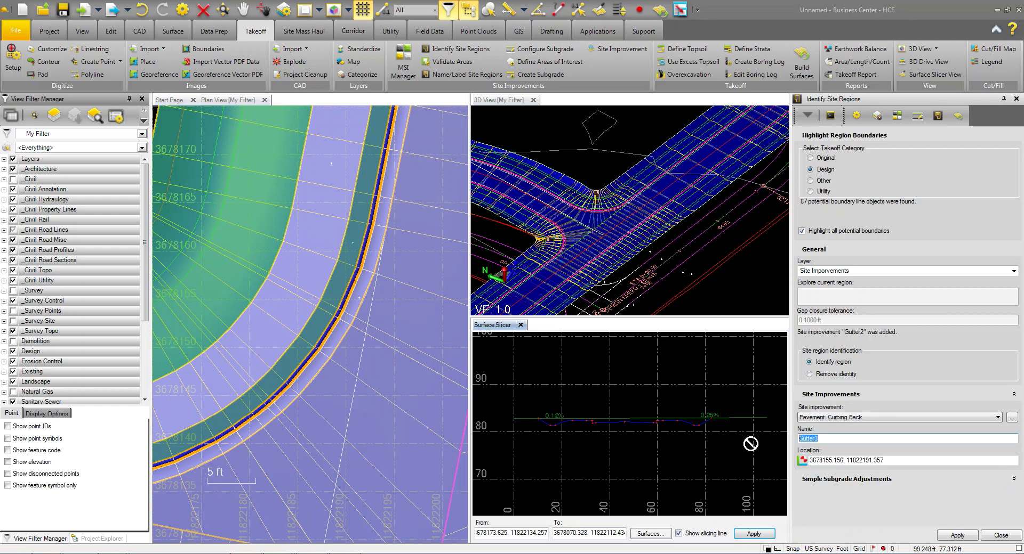
pyautogui.write('Curbing')
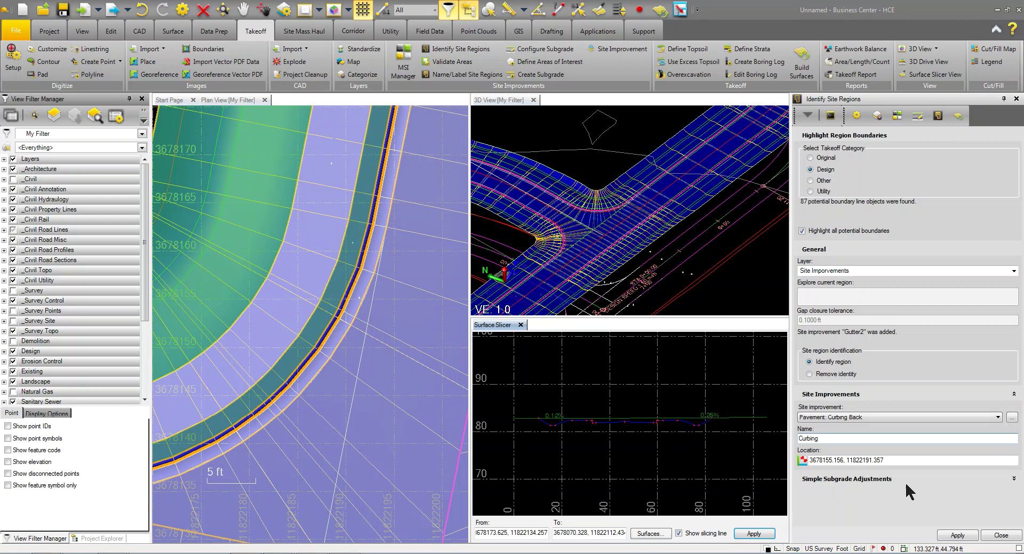
pyautogui.click(873, 460)
pyautogui.scroll(2, 324, 328)
pyautogui.click(331, 329)
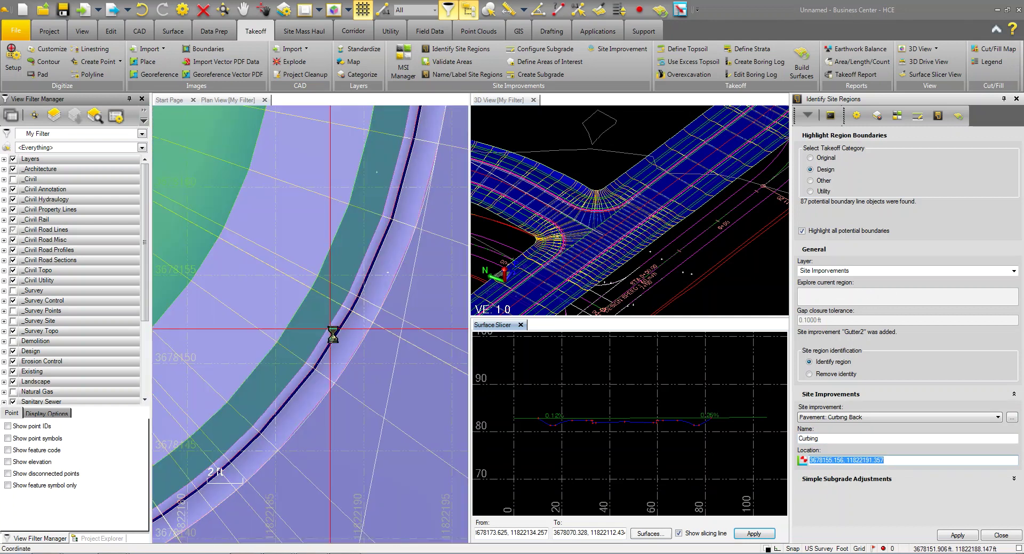
# Identify the curb strips on the opposite intersection corner and along the main road's far side as Curbing Back regions, and finish region identification
pyautogui.scroll(-5, 336, 351)
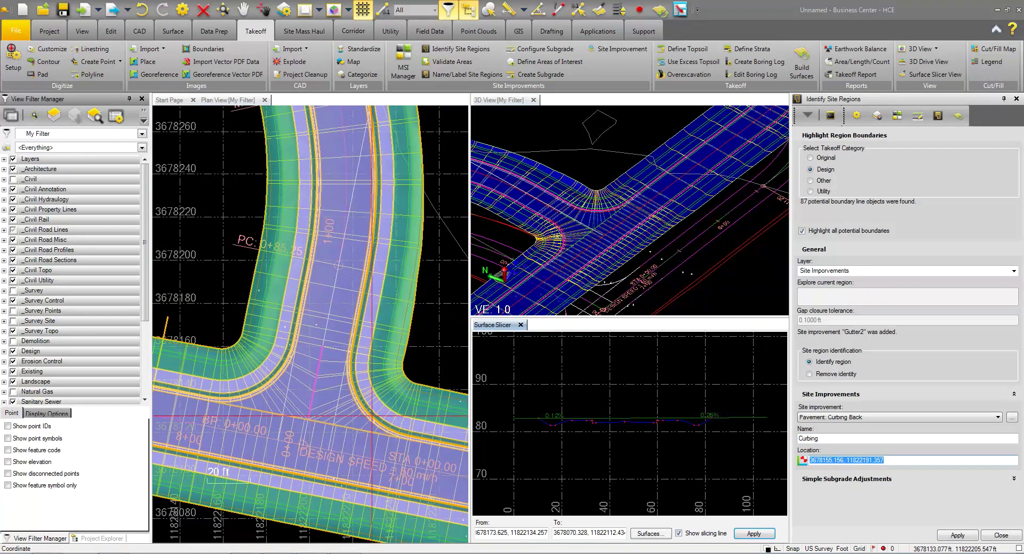
pyautogui.scroll(5, 368, 413)
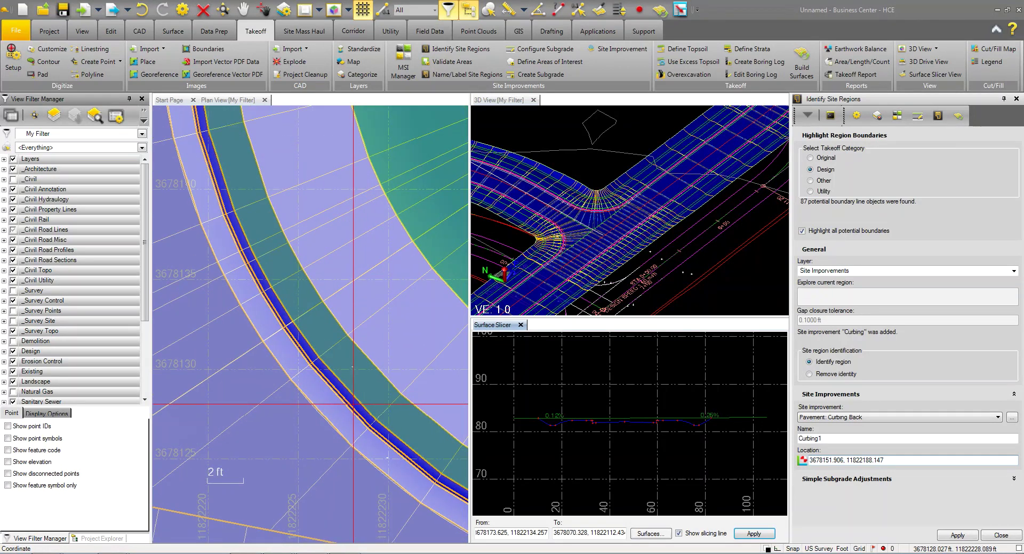
pyautogui.scroll(-2, 352, 404)
pyautogui.moveTo(353, 404); pyautogui.dragTo(393, 196, button='middle')
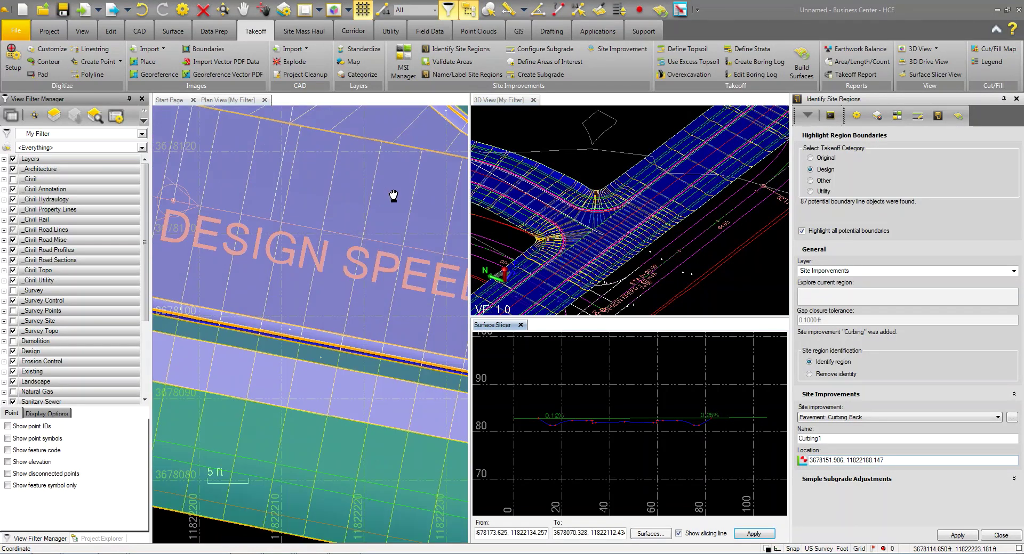
pyautogui.scroll(2, 318, 358)
pyautogui.click(313, 356)
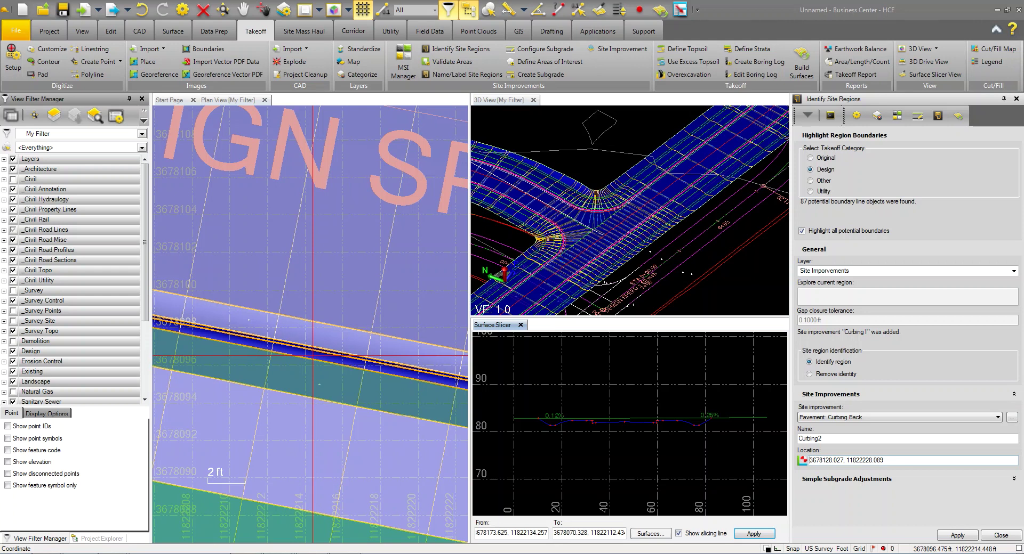
pyautogui.click(313, 356)
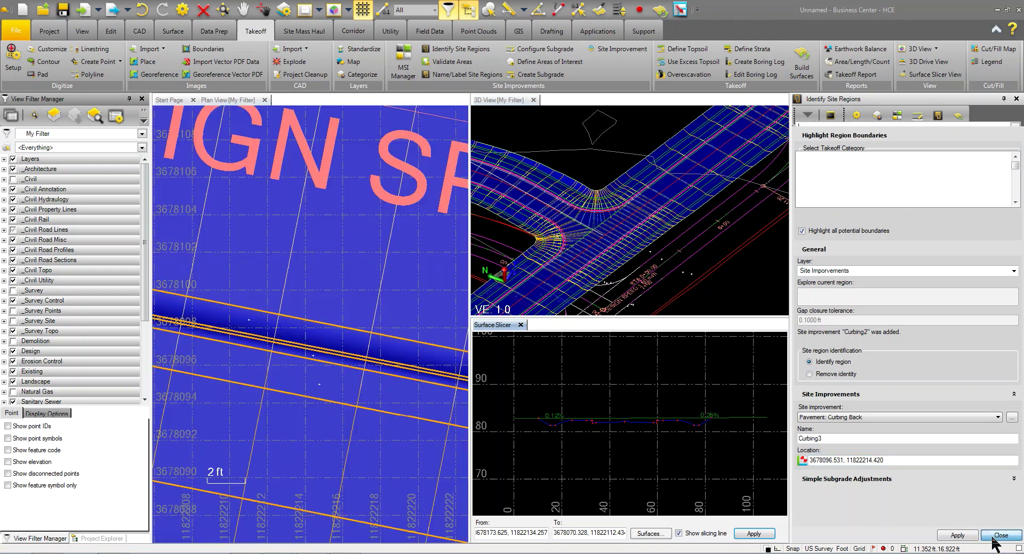
pyautogui.click(992, 536)
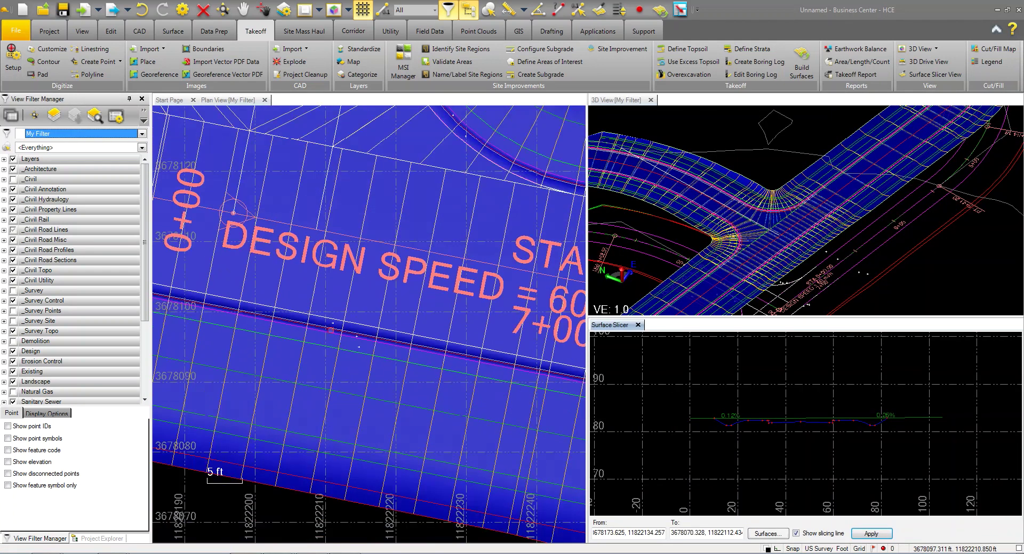
# Build the takeoff surfaces and add the topsoil-stripped original ground and subgrade-adjusted design surfaces to the surface slicer's cross section
pyautogui.scroll(-1, 331, 329)
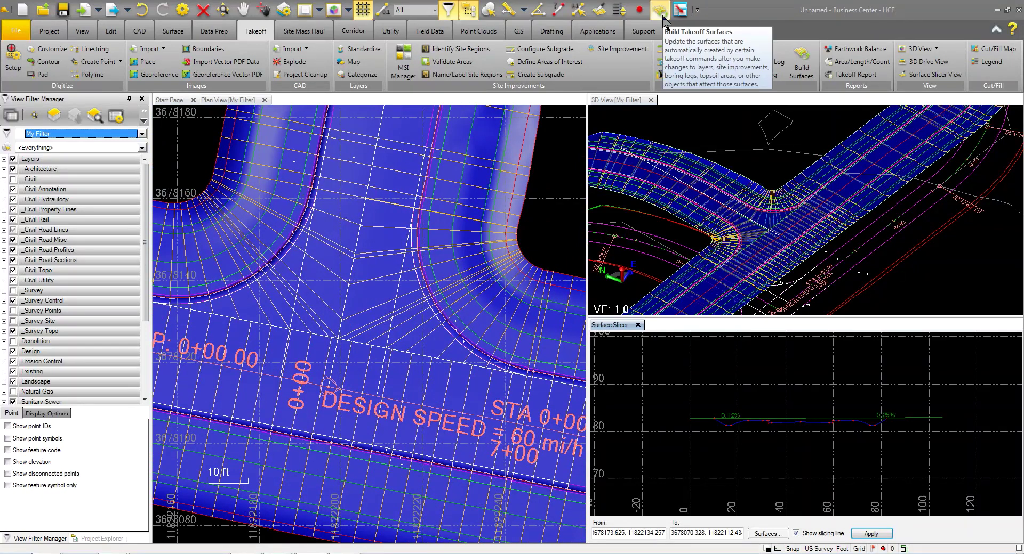
pyautogui.click(660, 10)
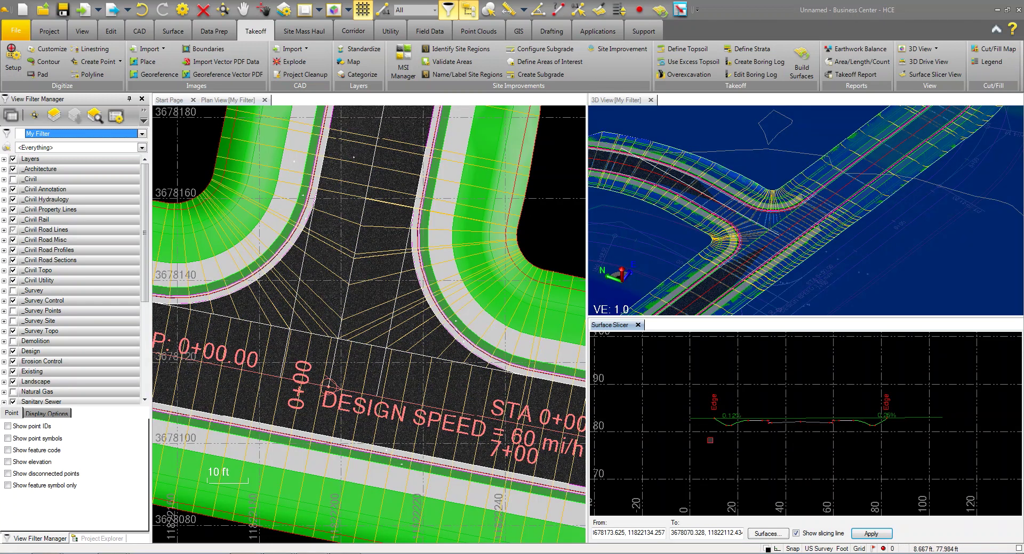
pyautogui.click(766, 534)
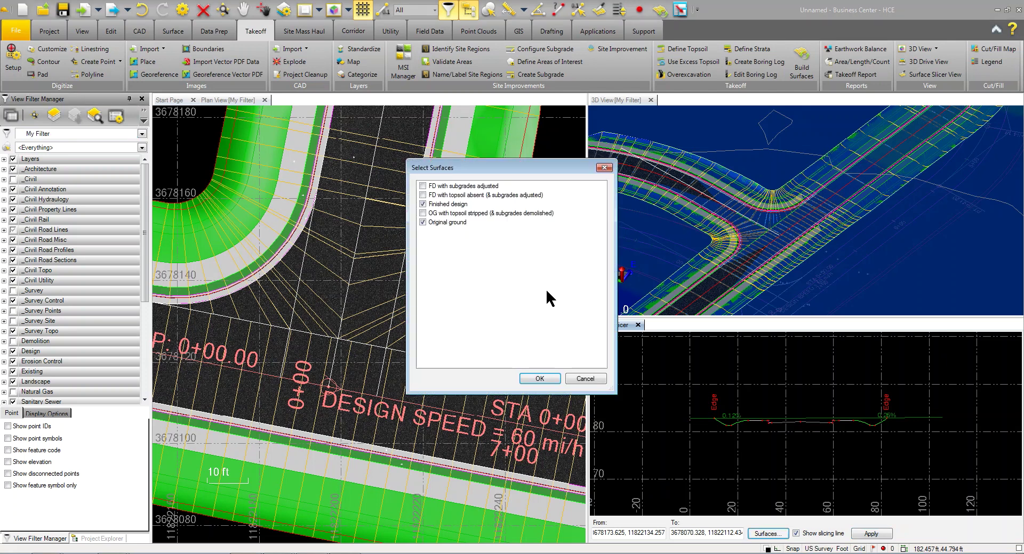
pyautogui.click(422, 213)
pyautogui.click(537, 378)
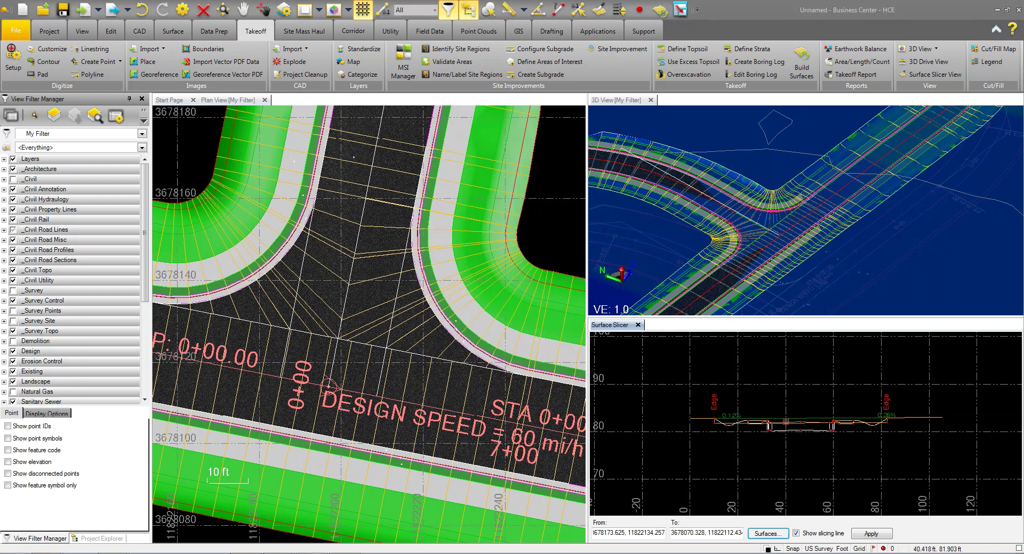
pyautogui.scroll(3, 784, 421)
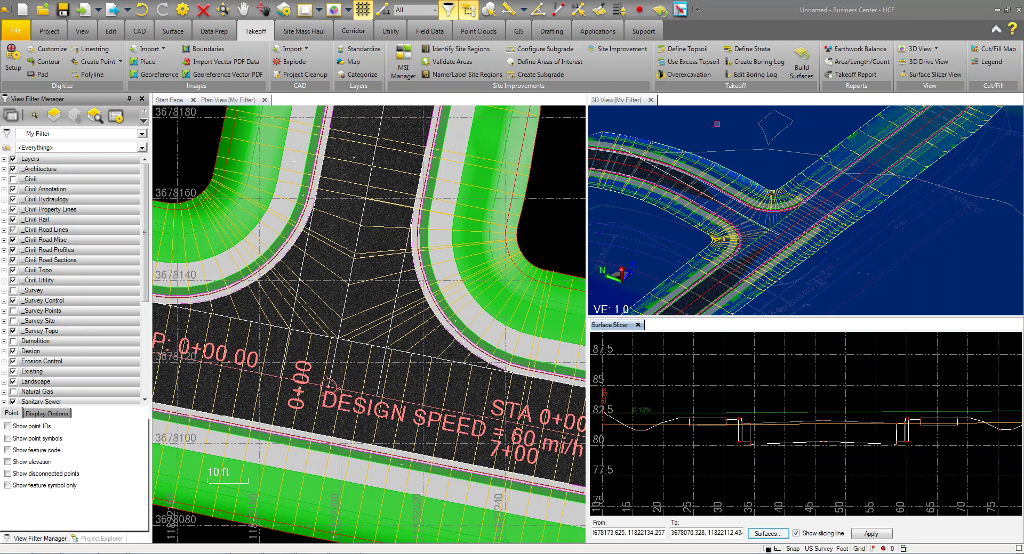
# Generate a concise takeoff report covering mass earthwork analysis, topsoil handling and site improvement quantities, keeping shrinkage and bulkage accounted for
pyautogui.click(852, 74)
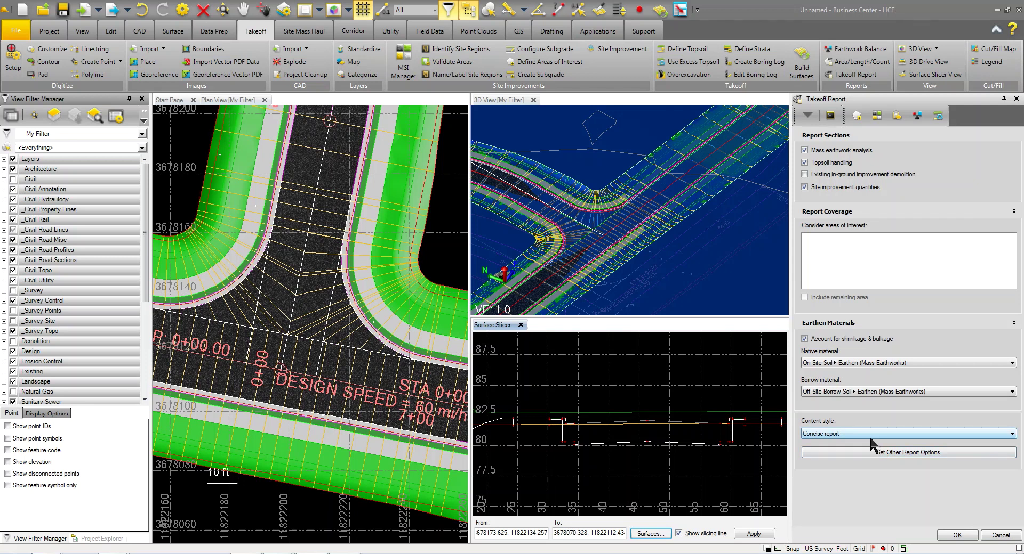
pyautogui.click(885, 453)
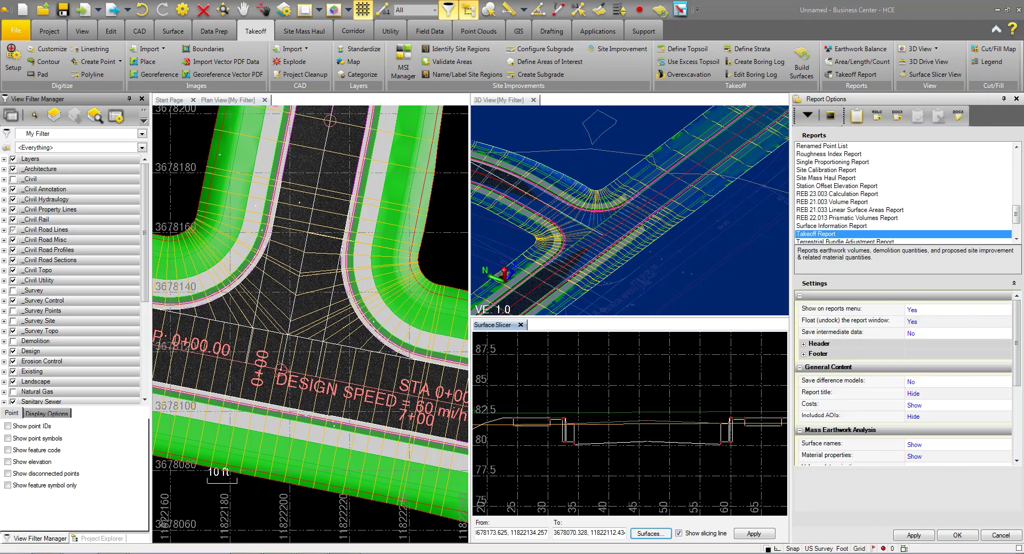
pyautogui.click(949, 536)
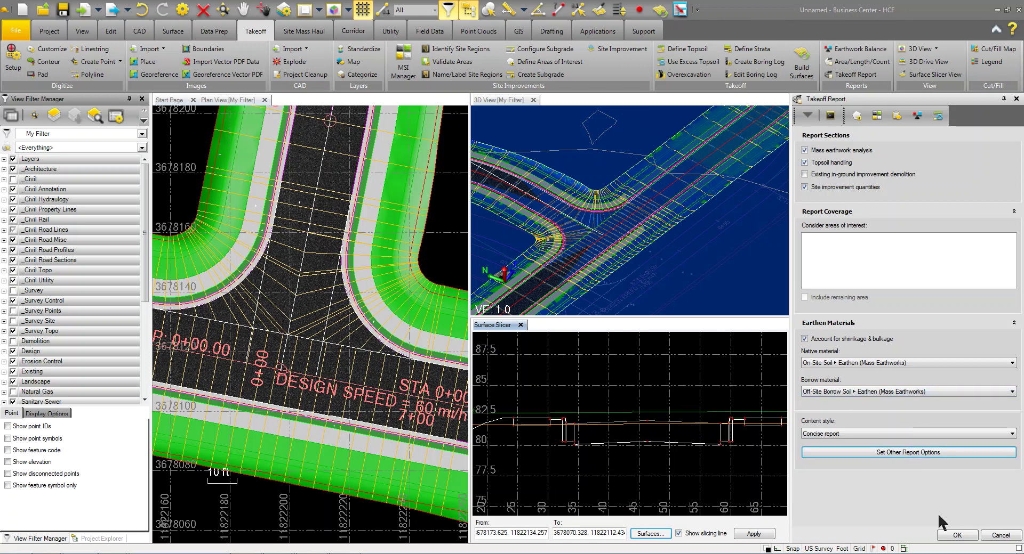
pyautogui.click(959, 537)
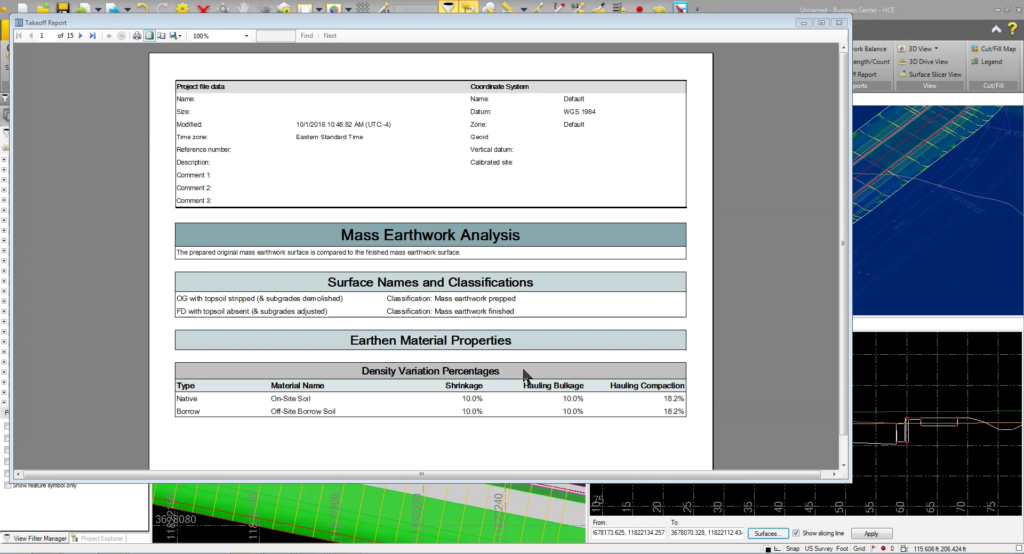
# Review the report's earthwork volumes for the entire site and individual regions, the borrow cost, and the topsoil stripping and replacement
pyautogui.click(81, 37)
pyautogui.click(82, 36)
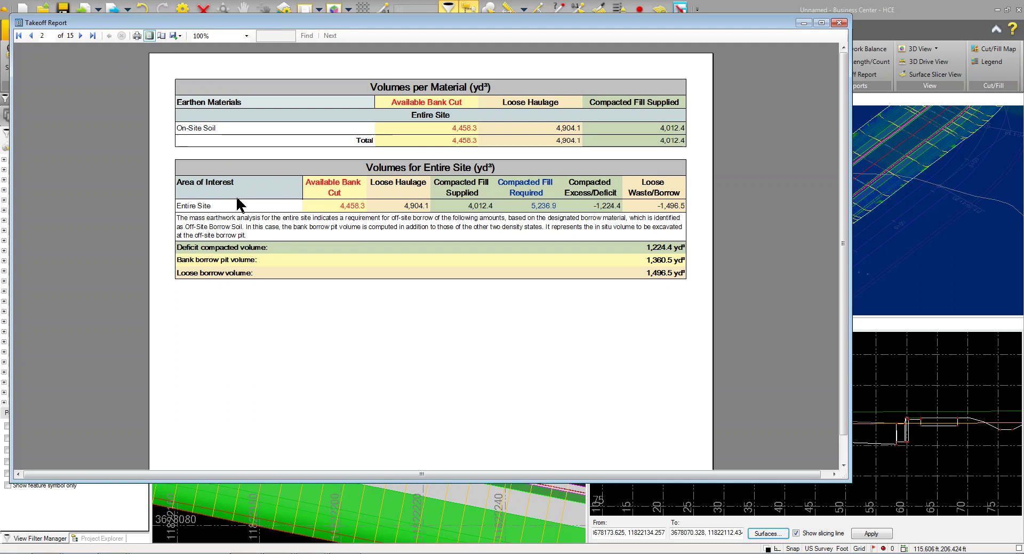
pyautogui.click(80, 36)
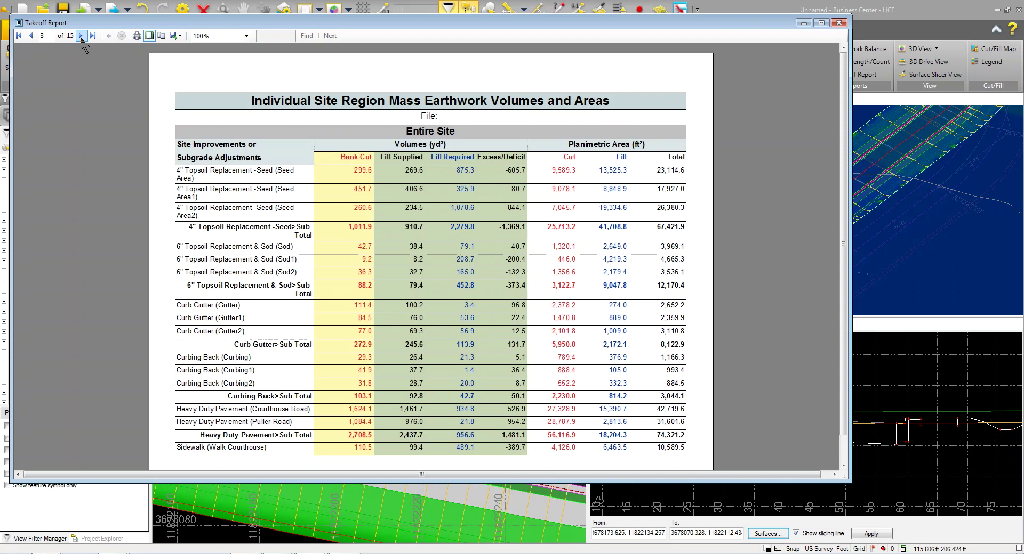
pyautogui.click(81, 36)
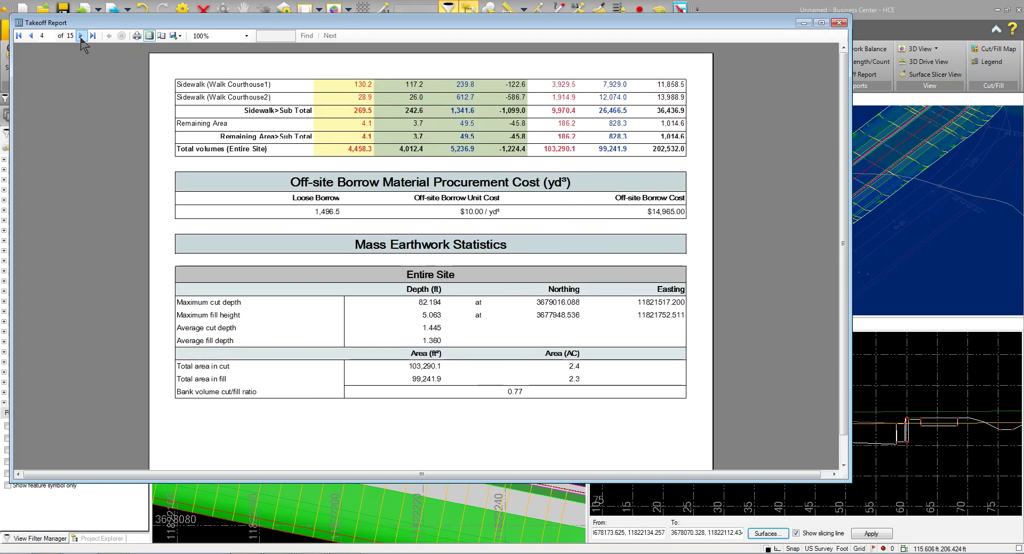
pyautogui.click(81, 35)
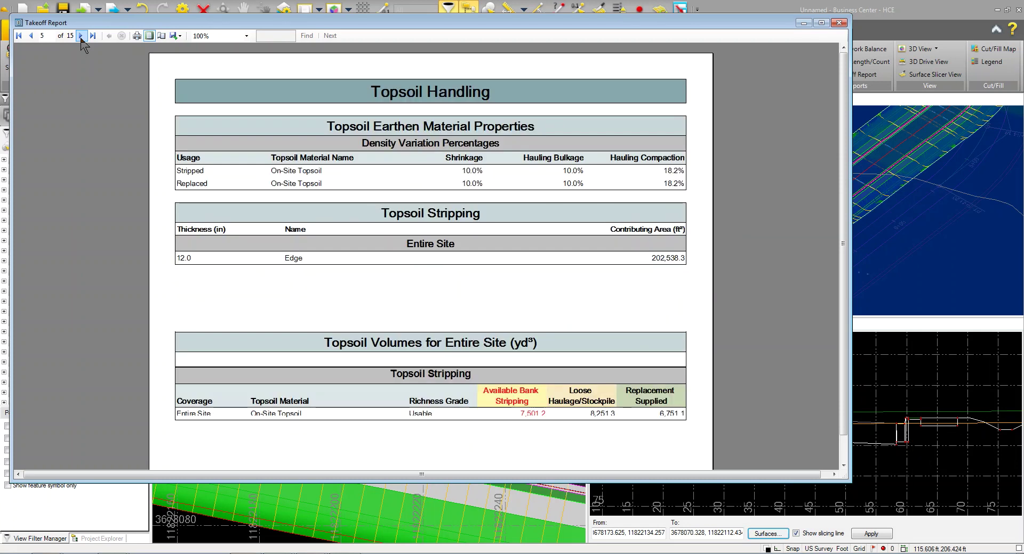
pyautogui.click(81, 35)
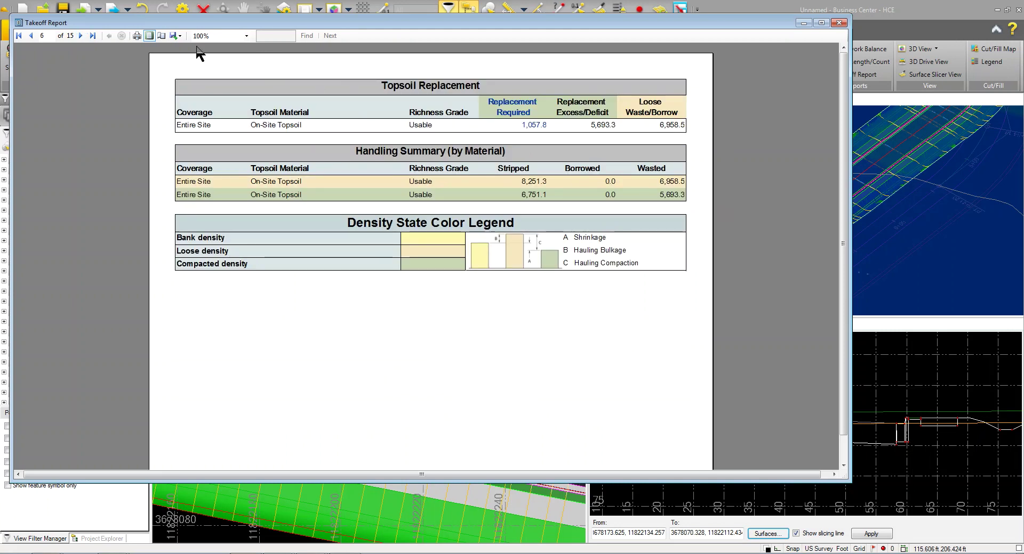
# Review the report's site improvement quantities, bid price summary and material procurement cost subtotals by category
pyautogui.click(81, 36)
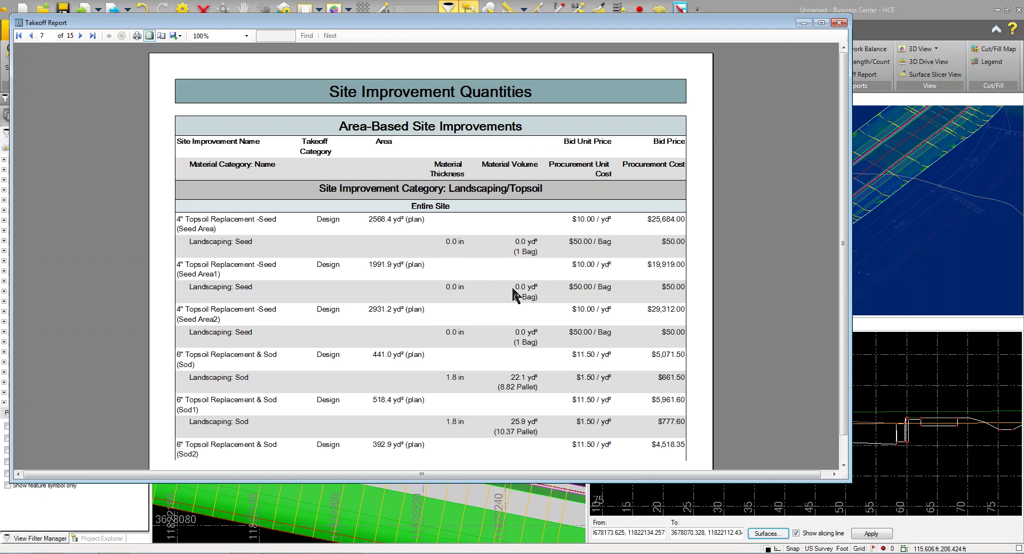
pyautogui.click(80, 36)
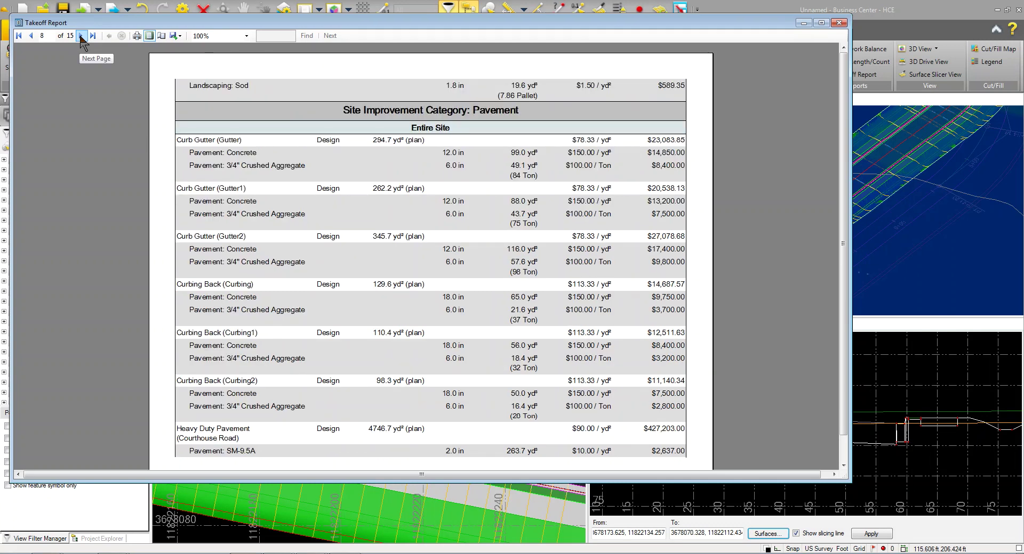
pyautogui.click(80, 36)
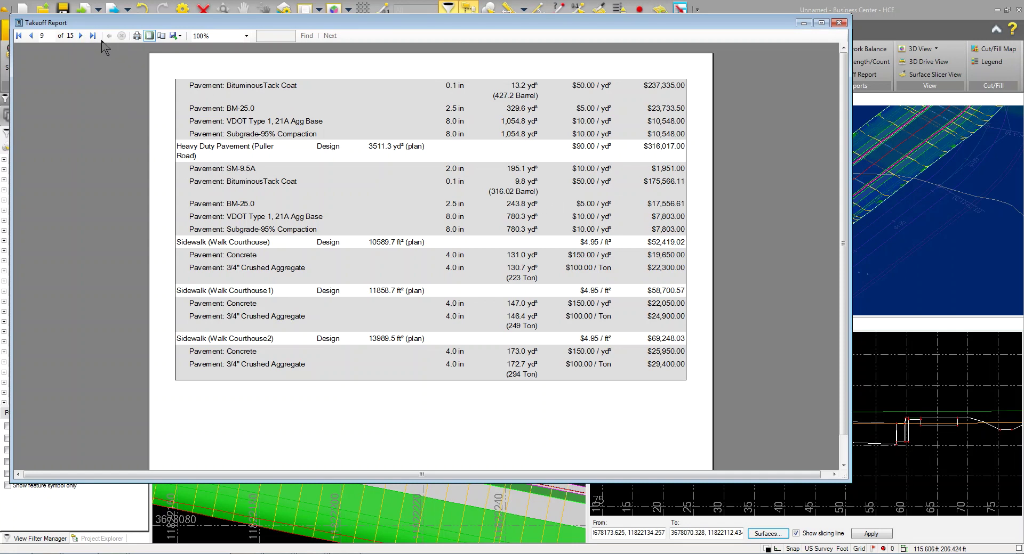
pyautogui.click(81, 37)
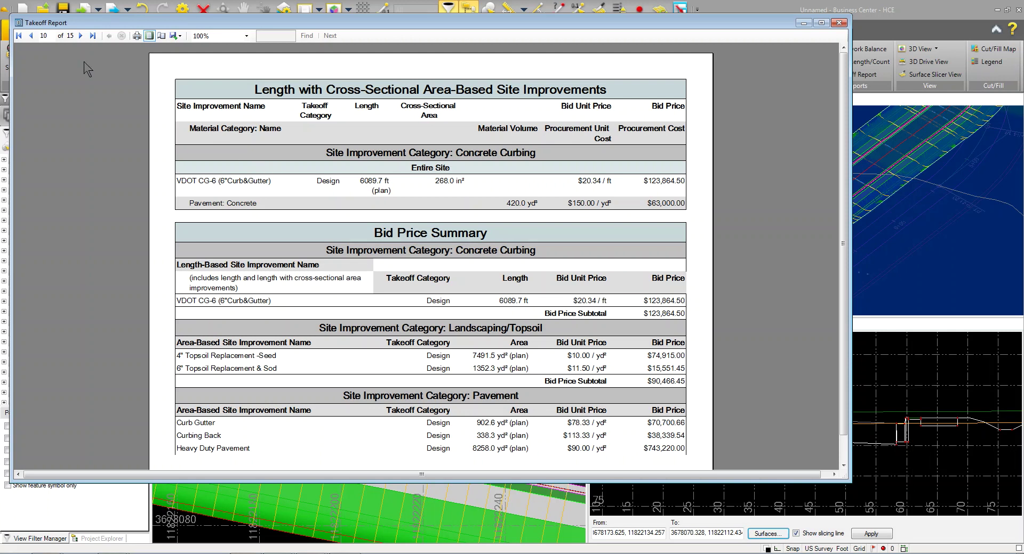
pyautogui.click(81, 37)
pyautogui.click(81, 37)
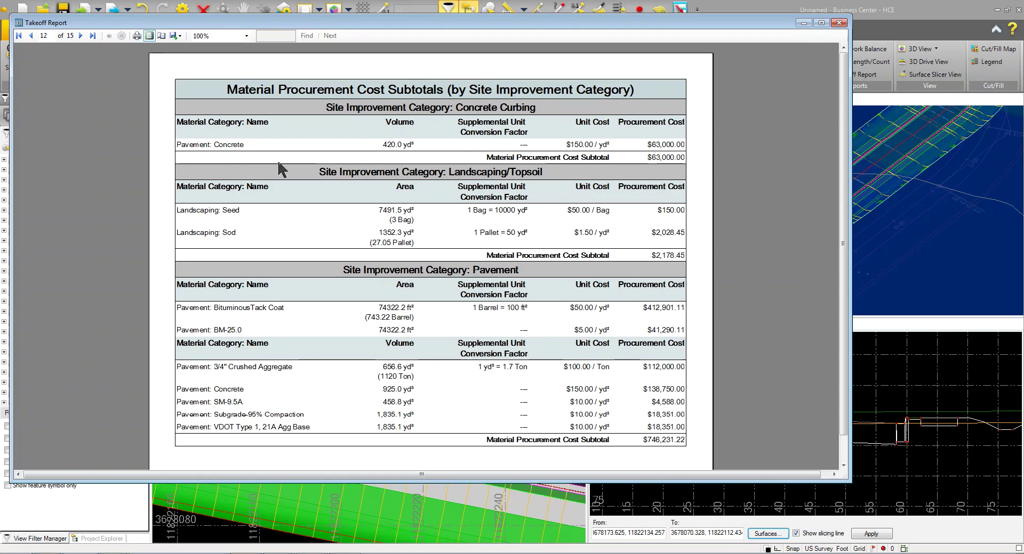
# Check the report's available export formats, view the Heavy Duty Pavement material costs, and minimize the report window
pyautogui.click(180, 36)
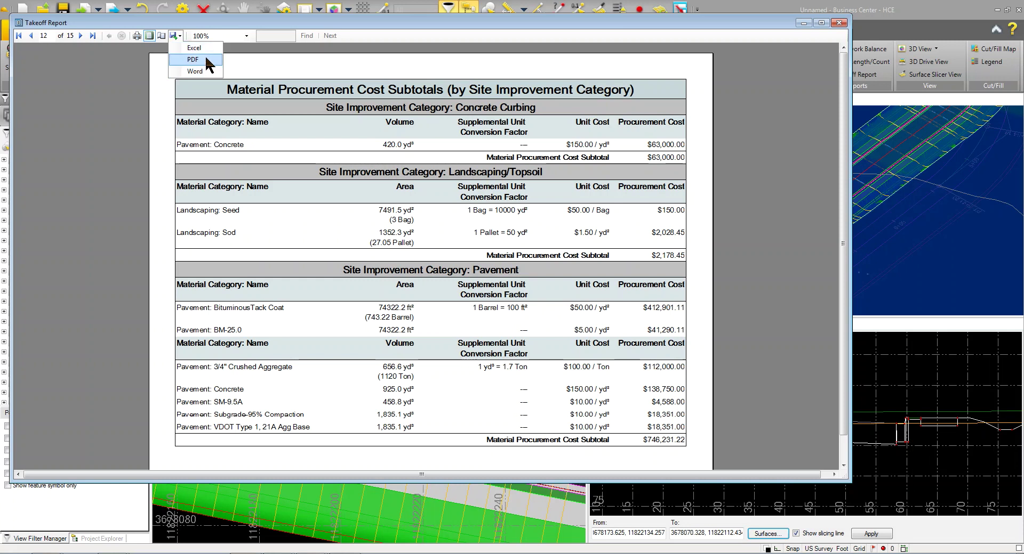
pyautogui.click(120, 44)
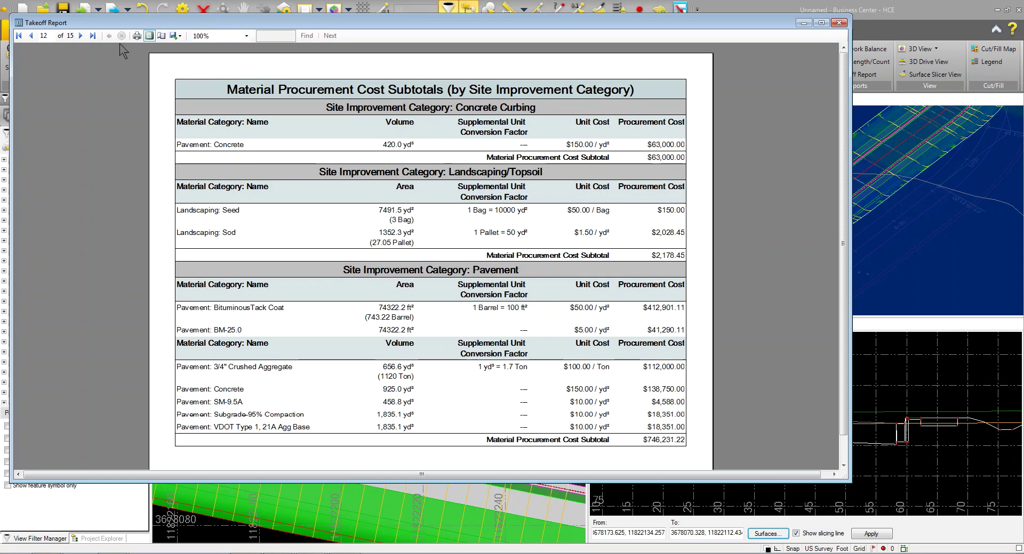
pyautogui.click(80, 36)
pyautogui.click(81, 36)
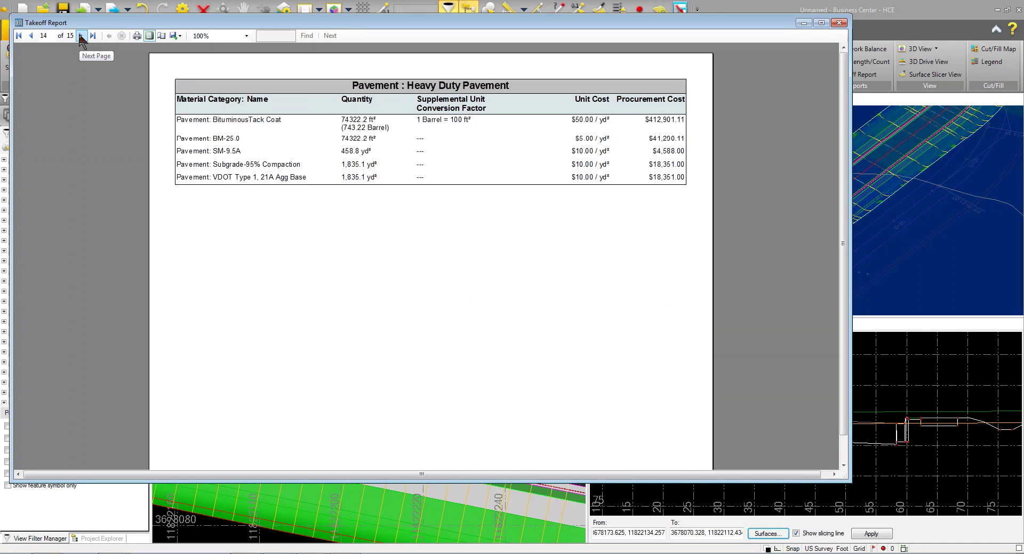
pyautogui.click(805, 24)
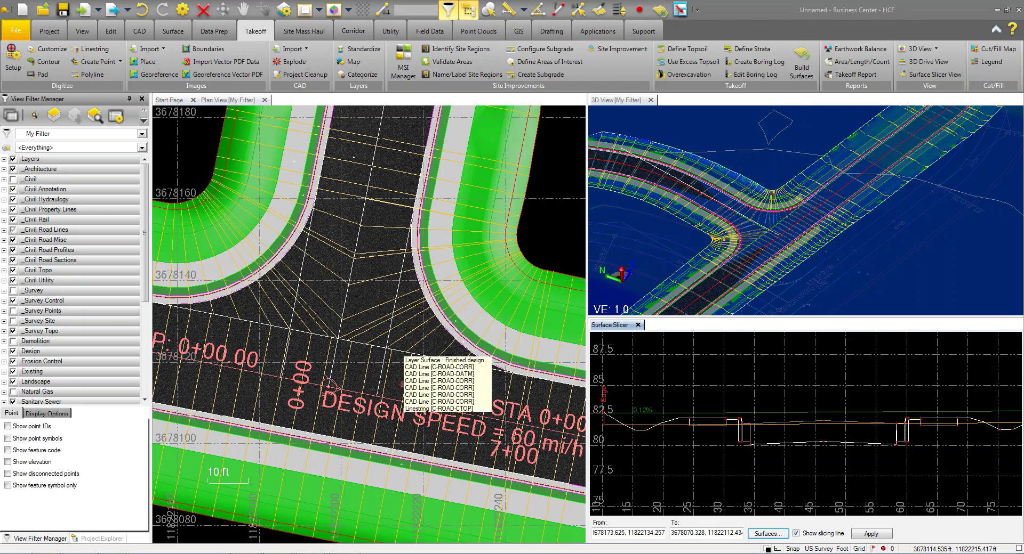
pyautogui.scroll(-10, 403, 384)
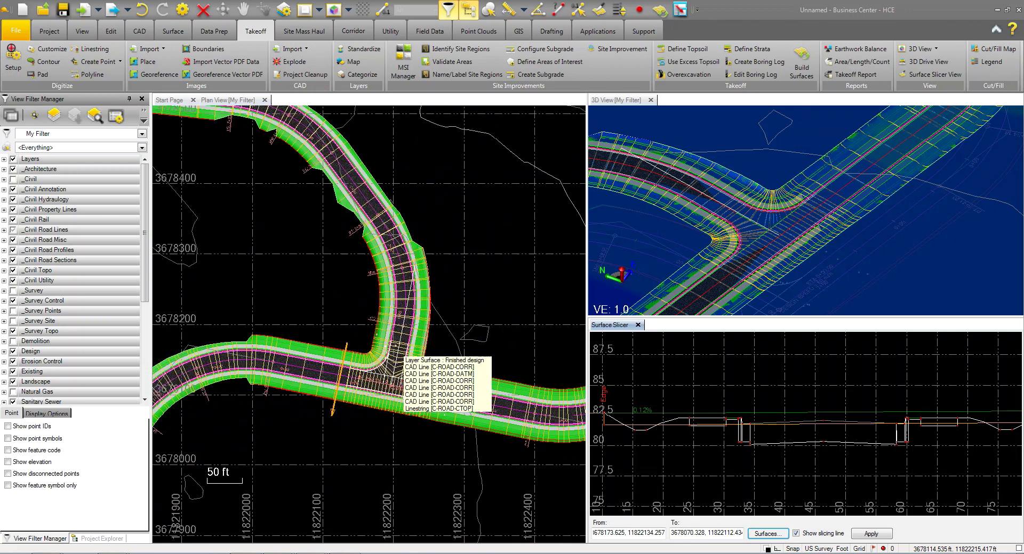
pyautogui.moveTo(779, 246); pyautogui.dragTo(757, 254)
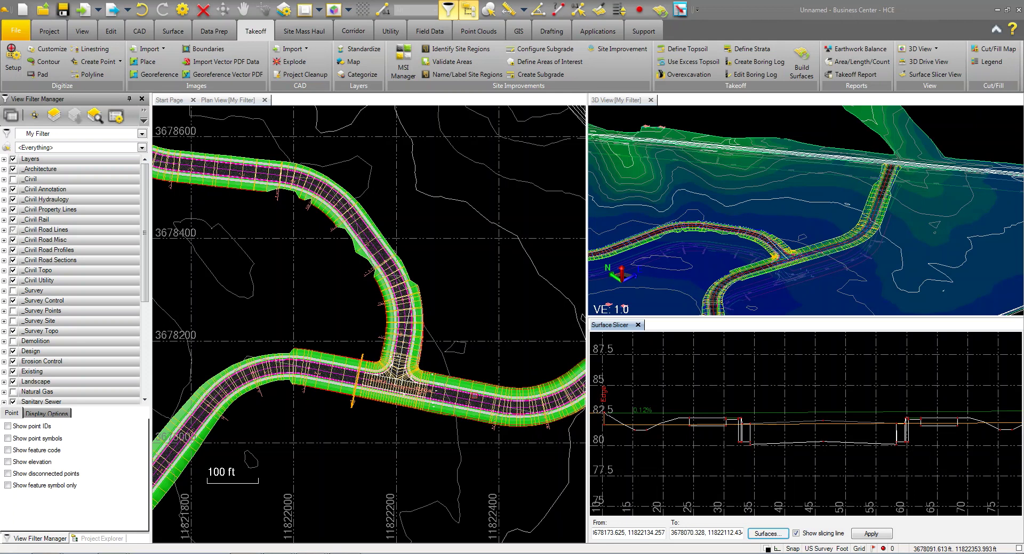
pyautogui.moveTo(472, 395)
pyautogui.scroll(-1, 442, 327)
pyautogui.moveTo(441, 326); pyautogui.dragTo(468, 281, button='middle')
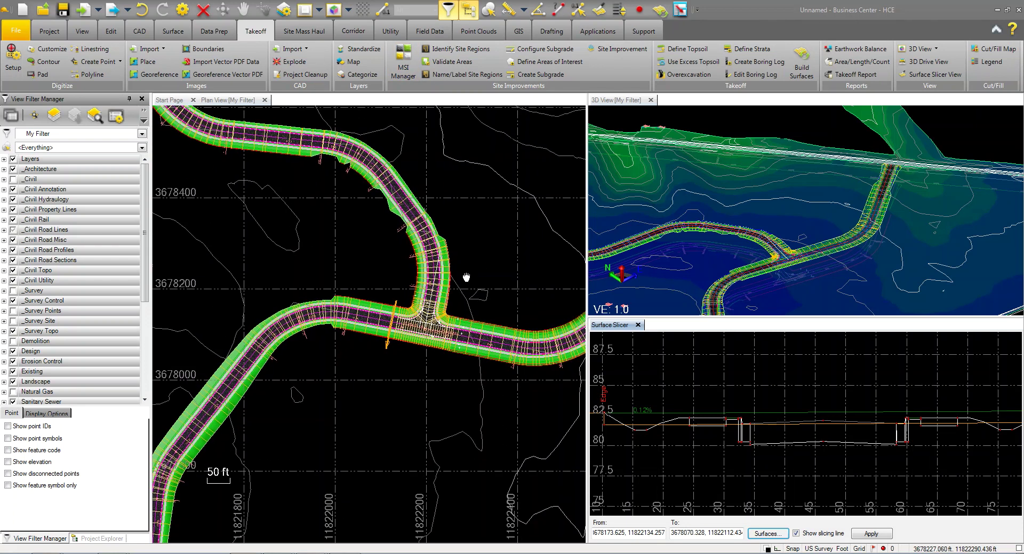